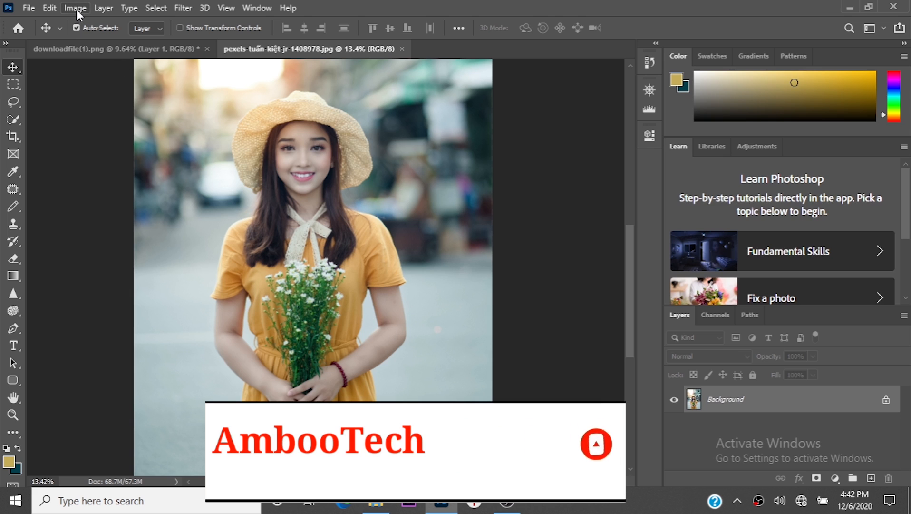
click(77, 9)
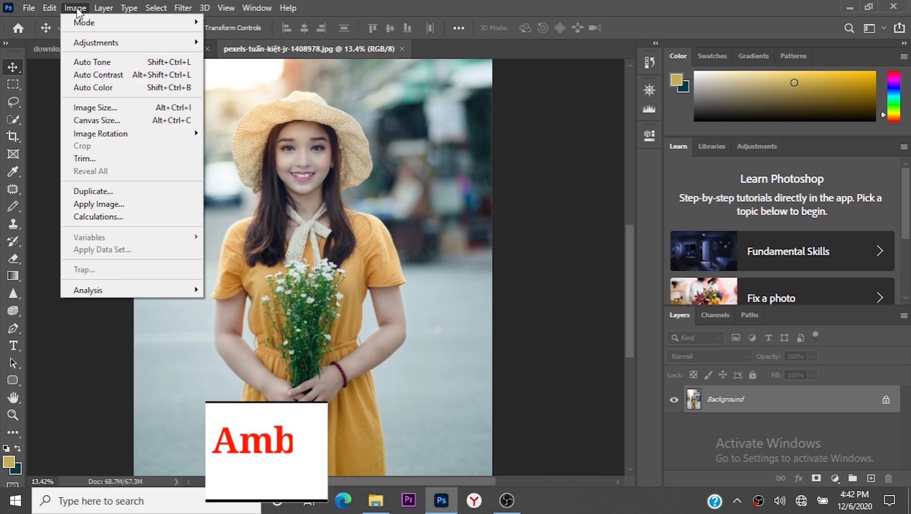
mouse_move(94, 43)
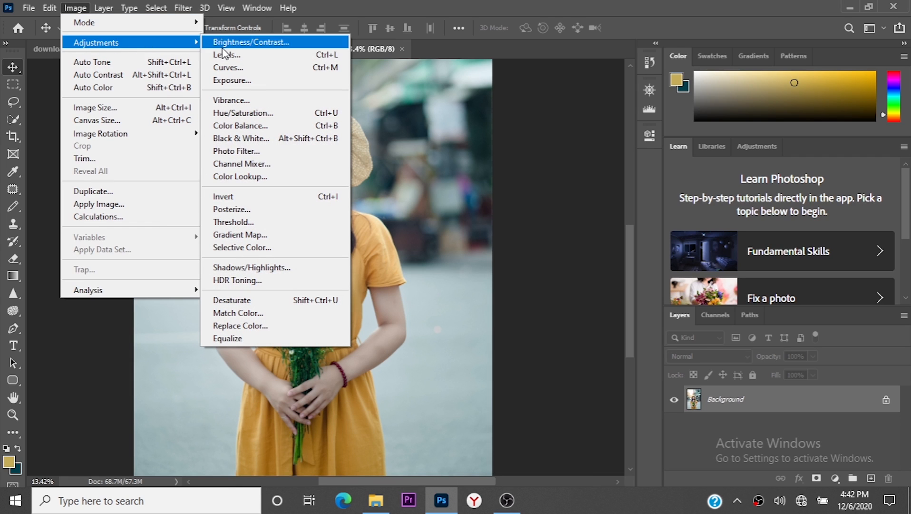
click(245, 116)
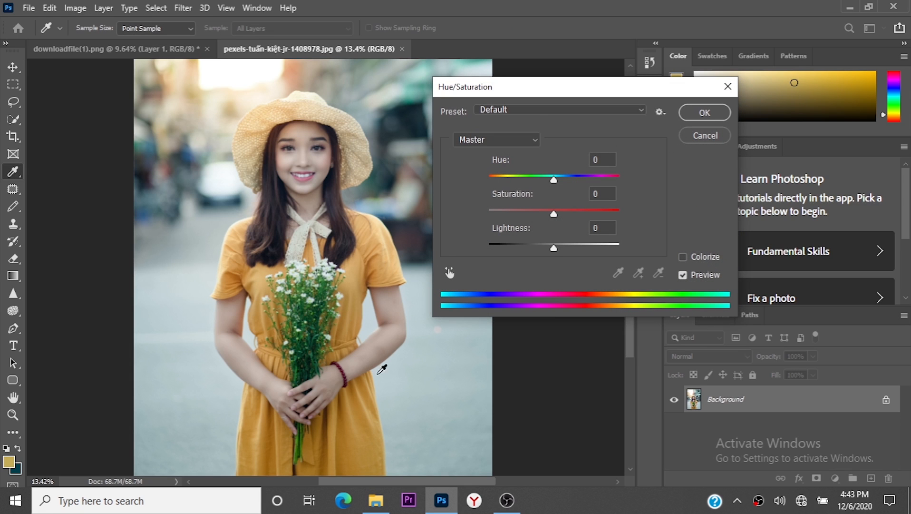
mouse_move(529, 89)
mouse_down()
mouse_move(561, 89)
mouse_move(525, 84)
mouse_up()
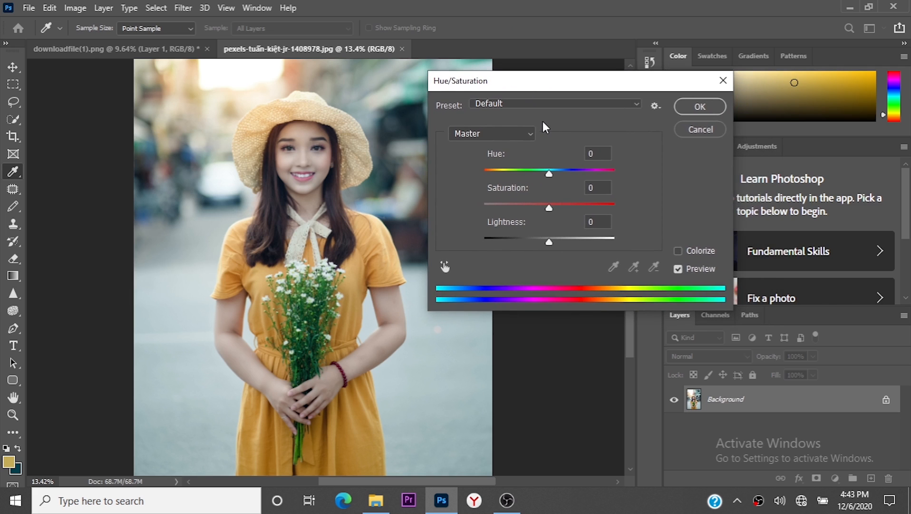
click(498, 129)
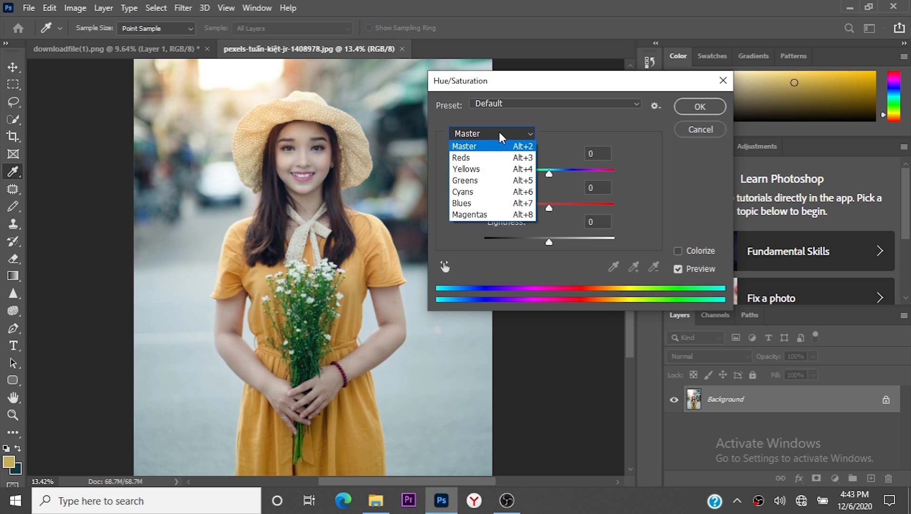
click(493, 174)
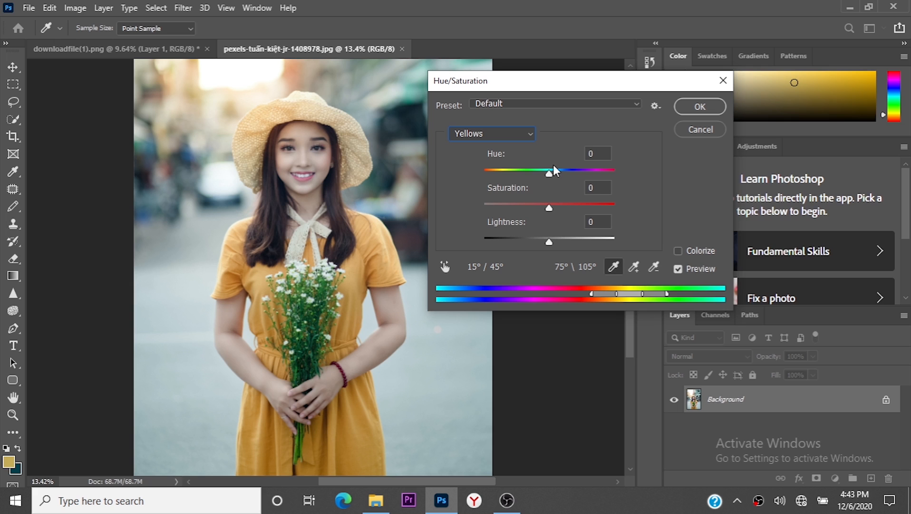
drag(549, 172, 530, 178)
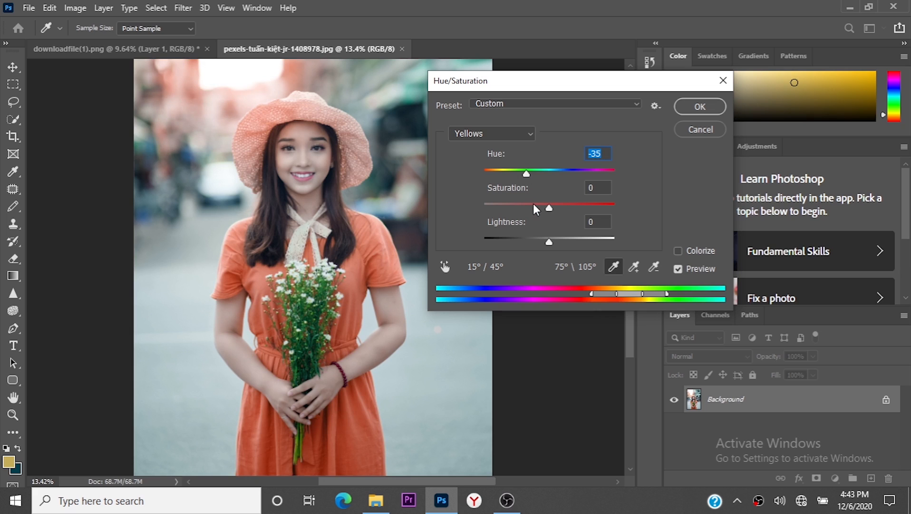
mouse_move(543, 209)
mouse_down()
mouse_move(607, 210)
mouse_move(520, 208)
mouse_move(588, 203)
mouse_move(559, 211)
mouse_up()
drag(549, 242, 530, 231)
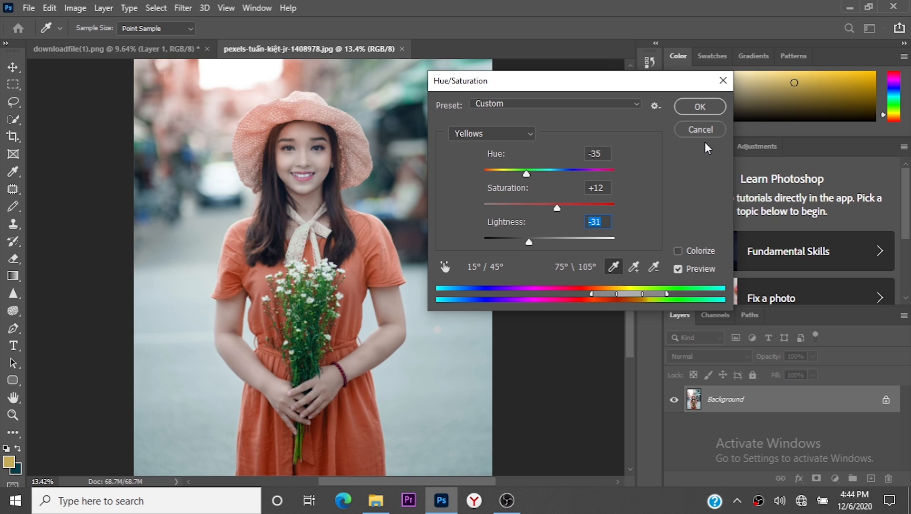
click(695, 129)
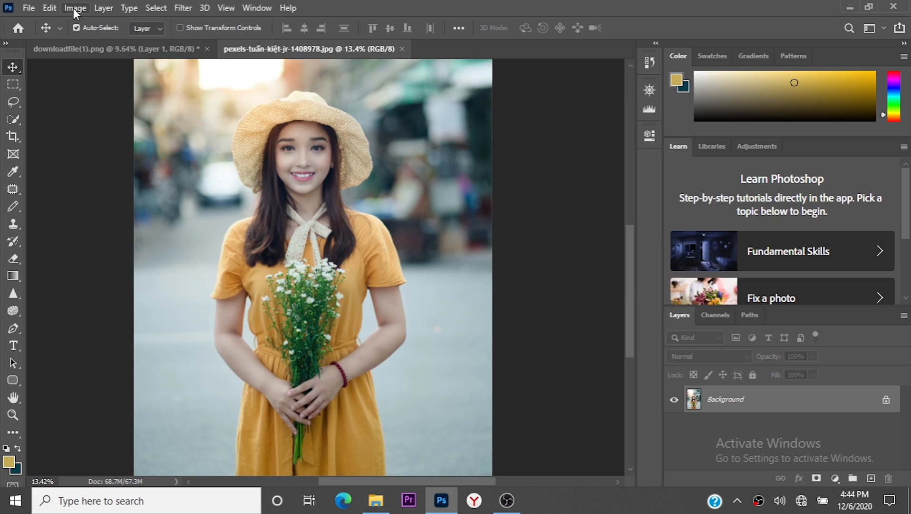
Step: Start Replace Color on the photo and sample the dress's yellow from the skirt, adding the lighter shade at the sleeve
click(74, 8)
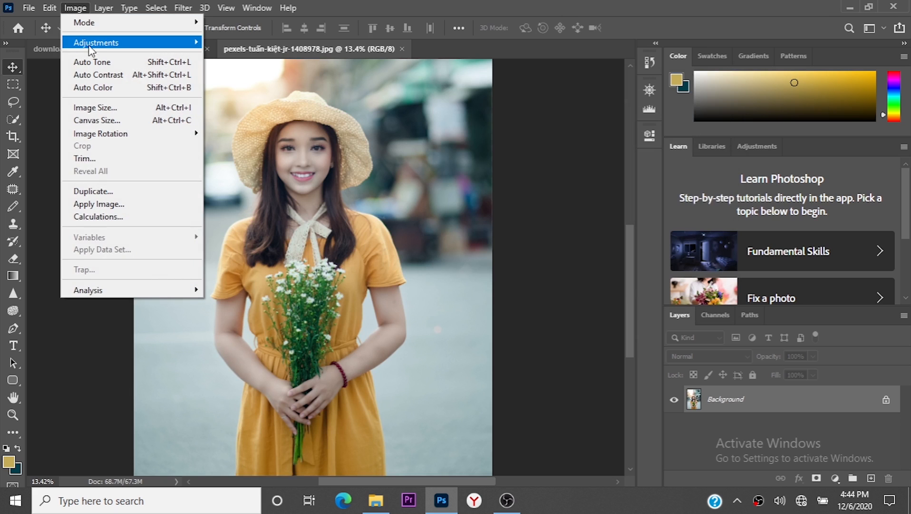
mouse_move(104, 48)
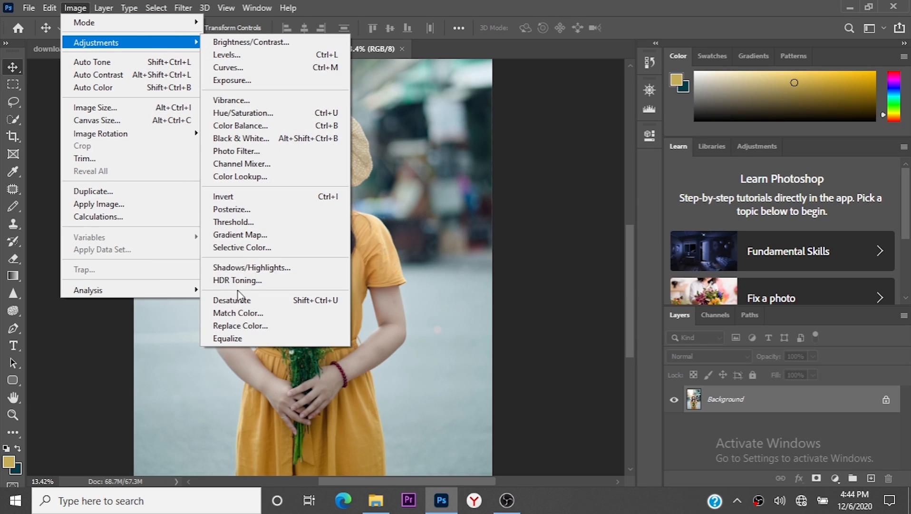
click(262, 325)
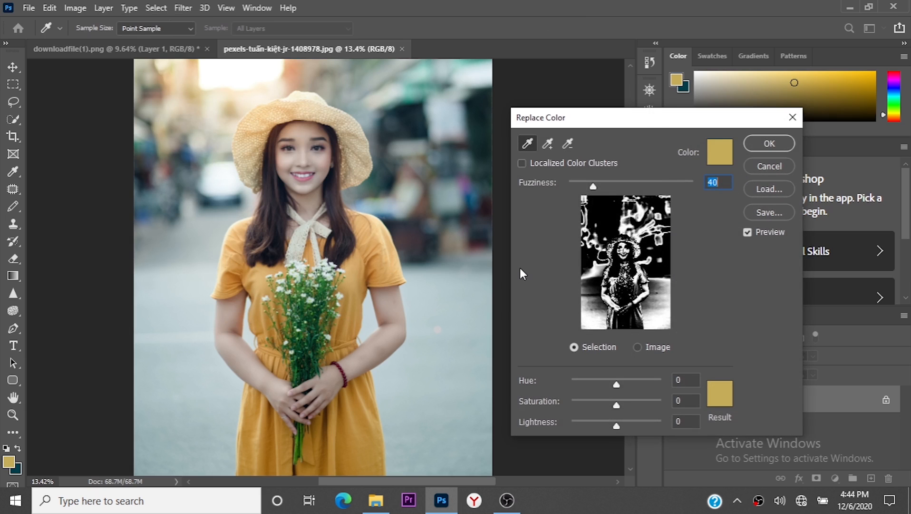
drag(653, 125, 572, 56)
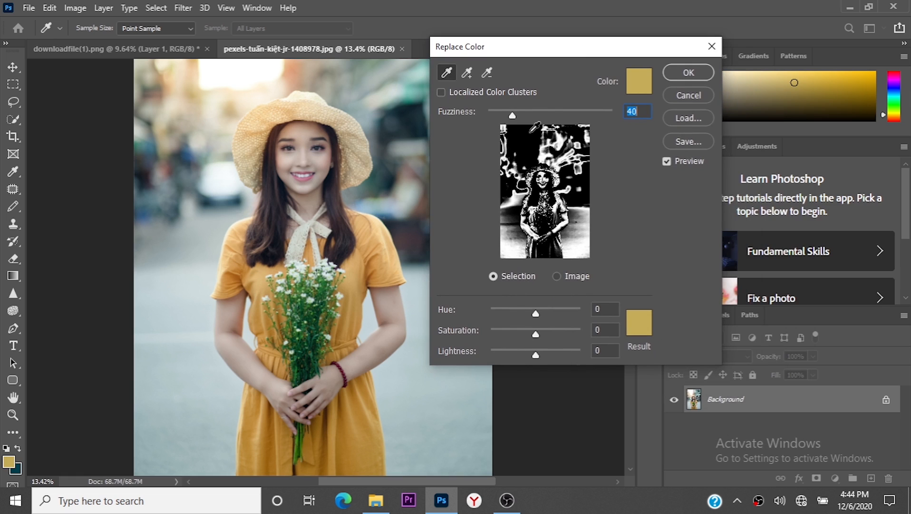
click(448, 69)
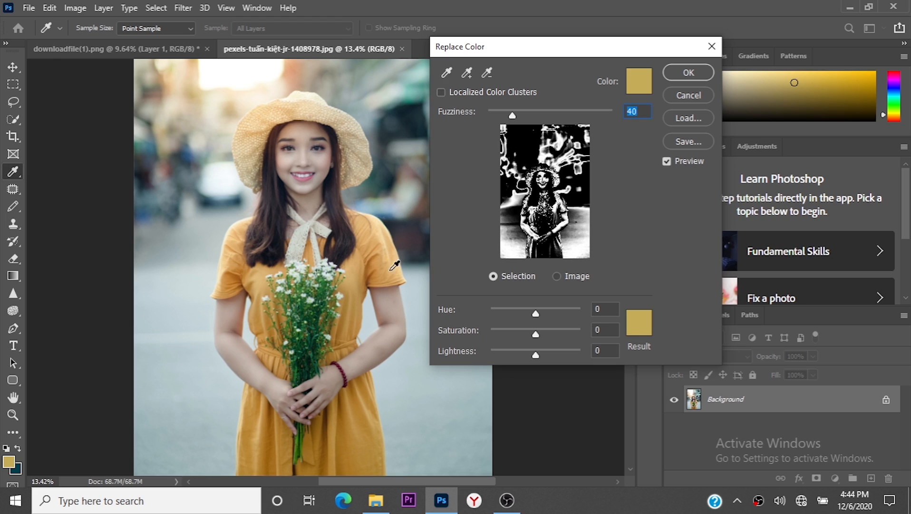
click(360, 438)
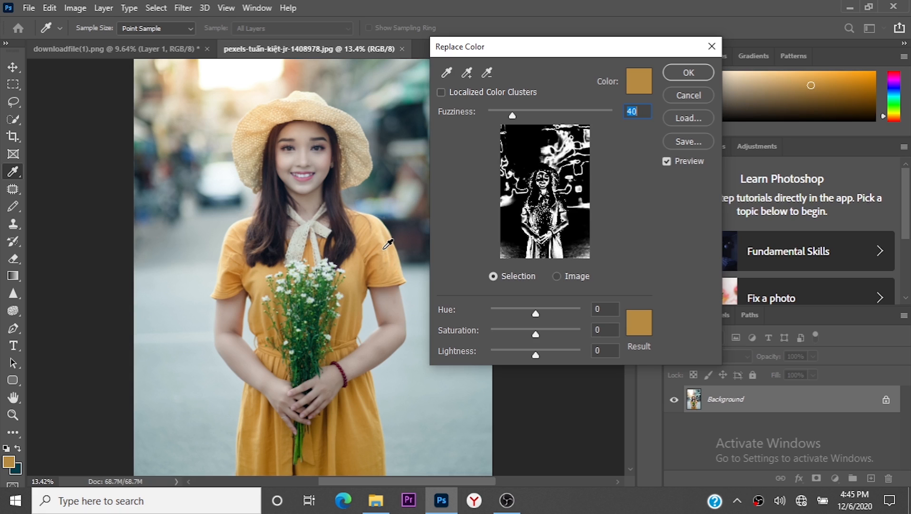
click(468, 78)
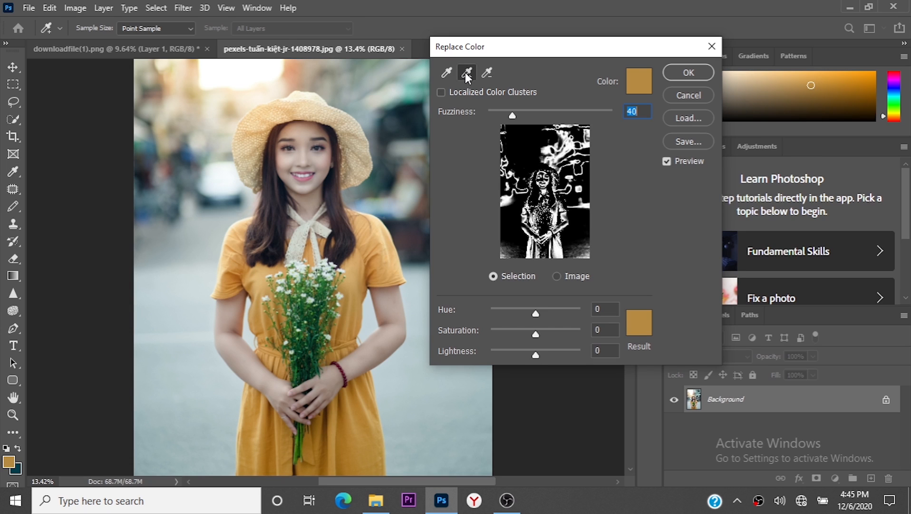
click(373, 247)
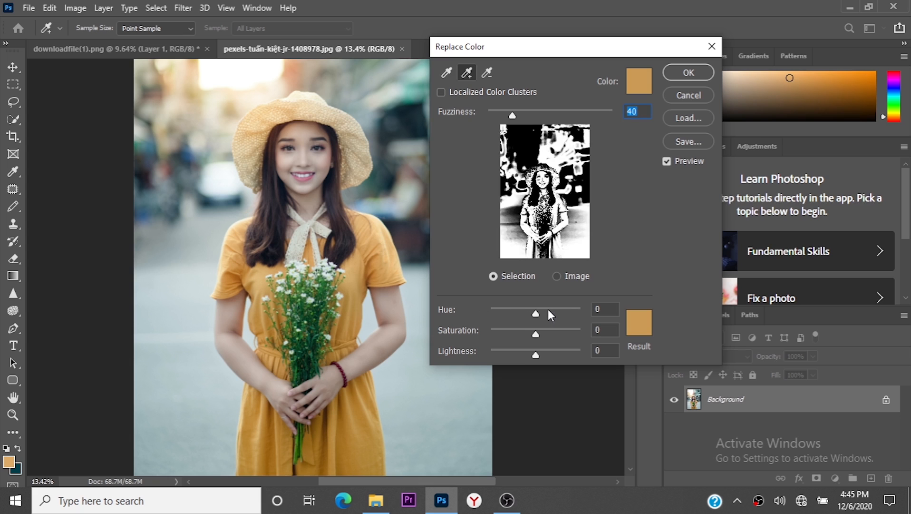
Step: Shift the replacement hue to -49 and add the remaining yellow shades of the skirt and sleeve to the color selection
mouse_move(535, 310)
mouse_down()
mouse_move(564, 316)
mouse_move(523, 318)
mouse_up()
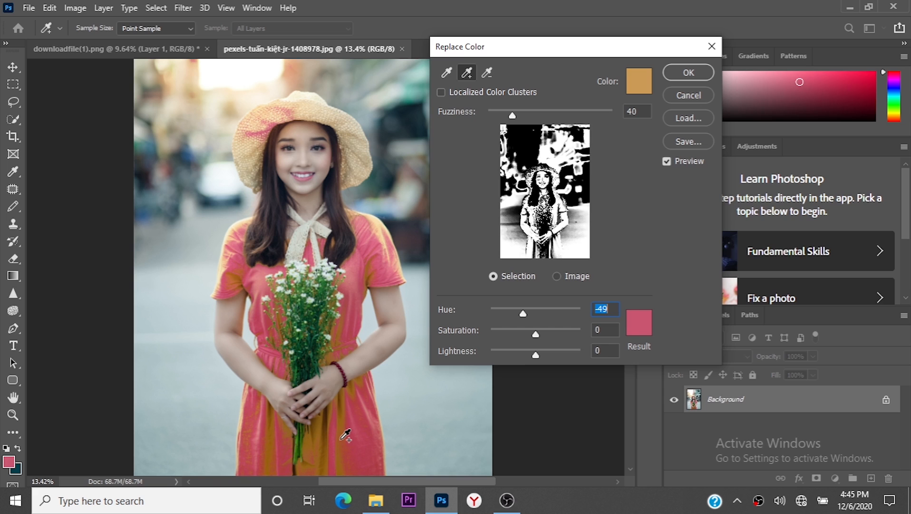
click(346, 435)
click(331, 440)
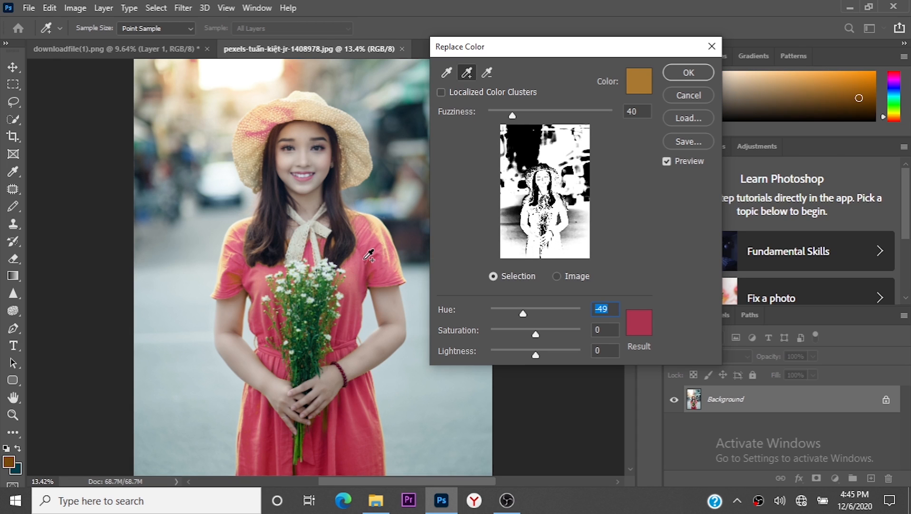
click(384, 241)
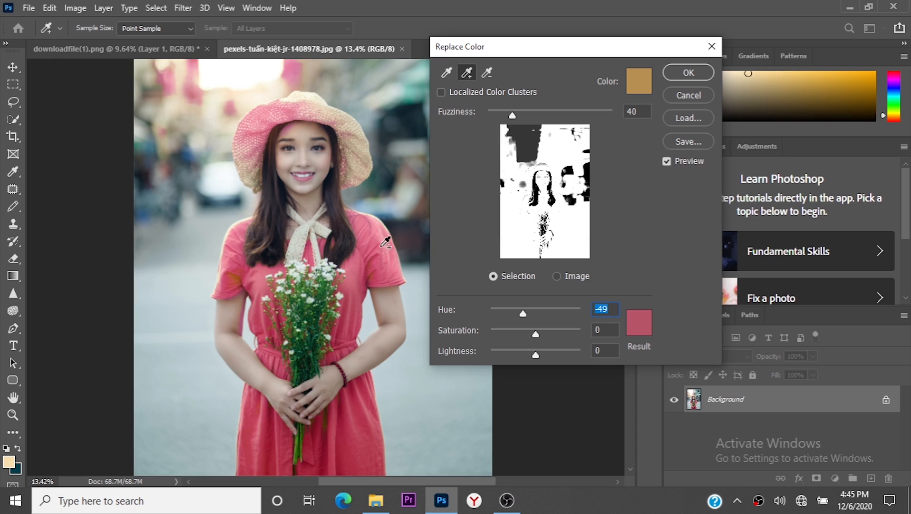
click(333, 417)
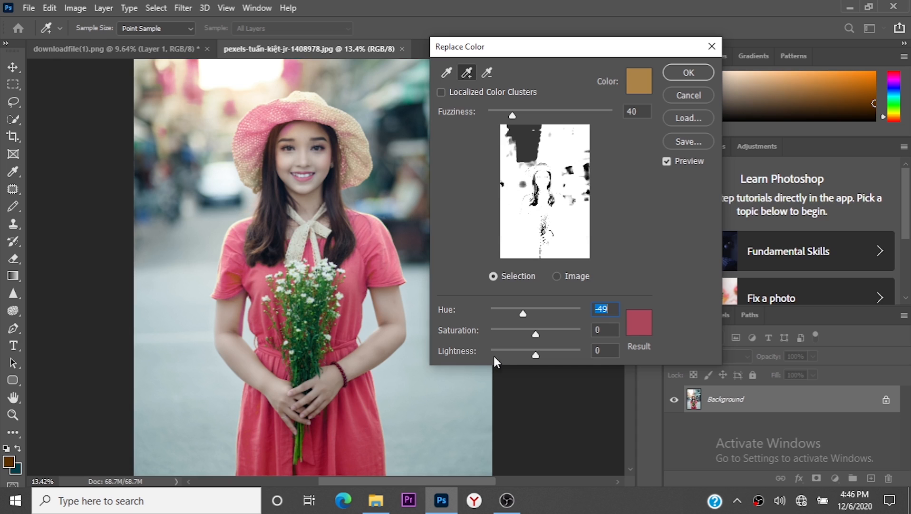
Step: Change the replacement's result color to the saturated blue 0617f4
mouse_move(522, 313)
mouse_down()
mouse_move(560, 314)
mouse_move(512, 310)
mouse_move(543, 311)
mouse_move(530, 311)
mouse_up()
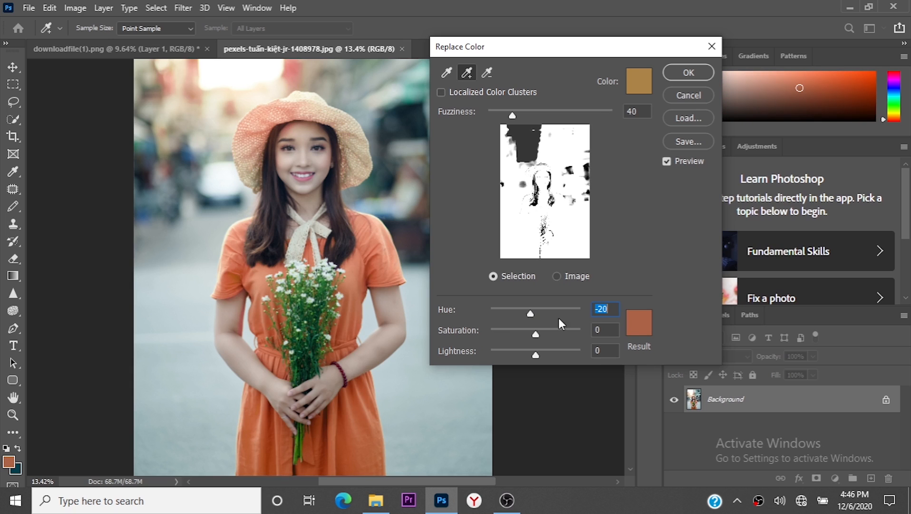
click(642, 329)
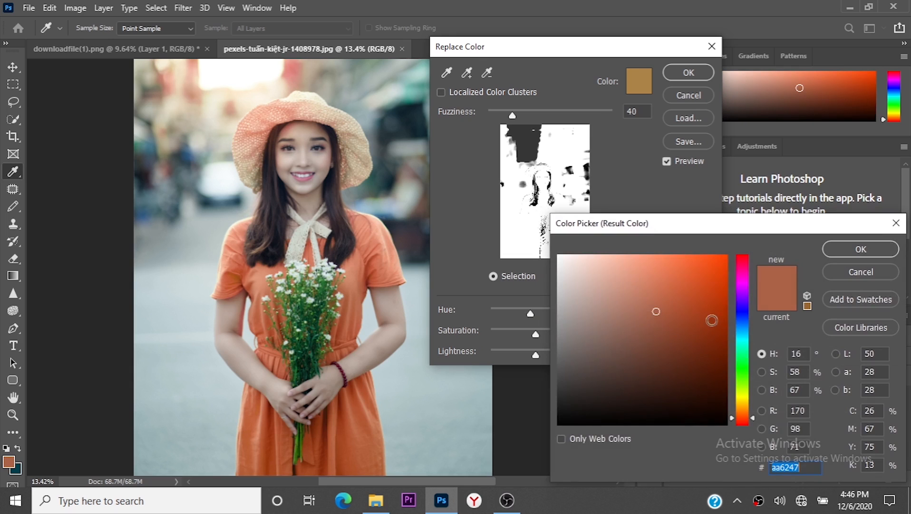
click(740, 257)
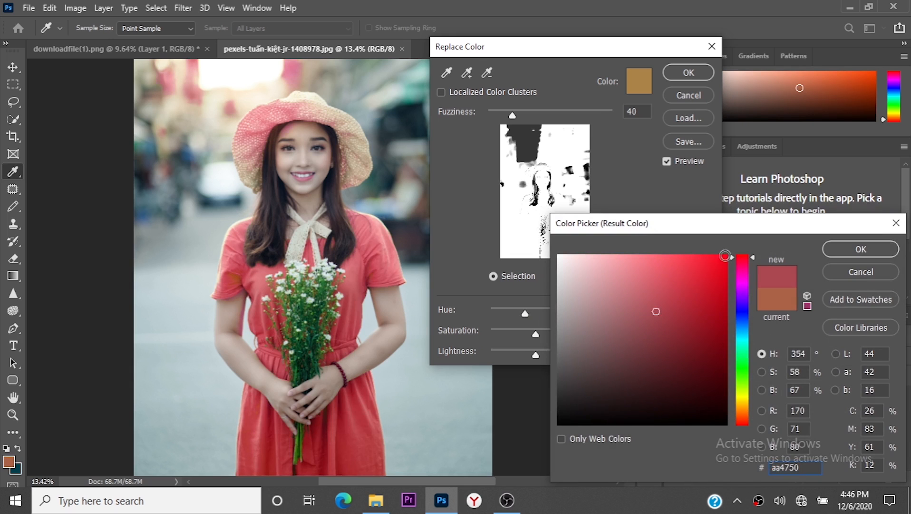
click(724, 256)
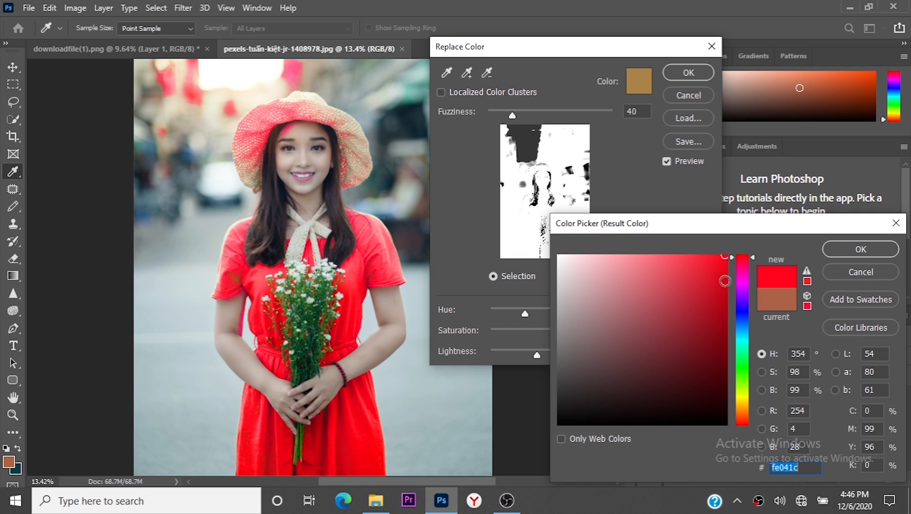
click(739, 313)
click(724, 262)
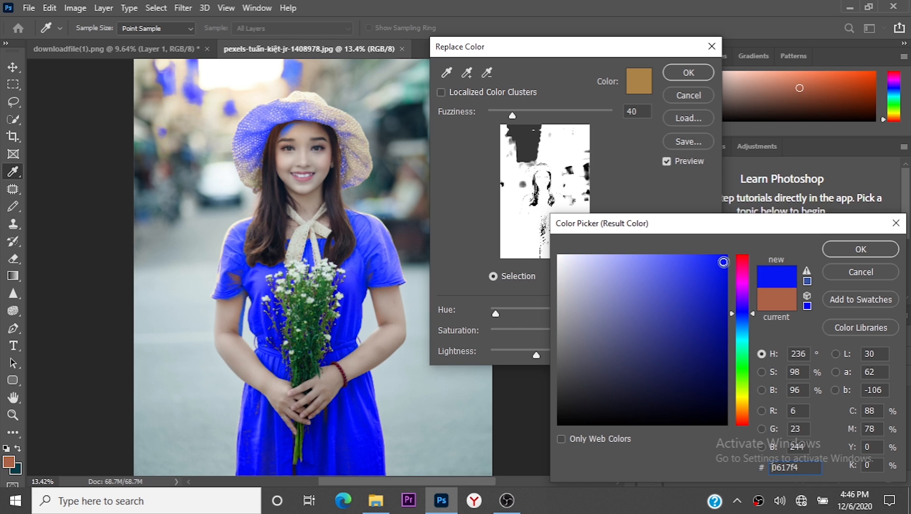
click(842, 251)
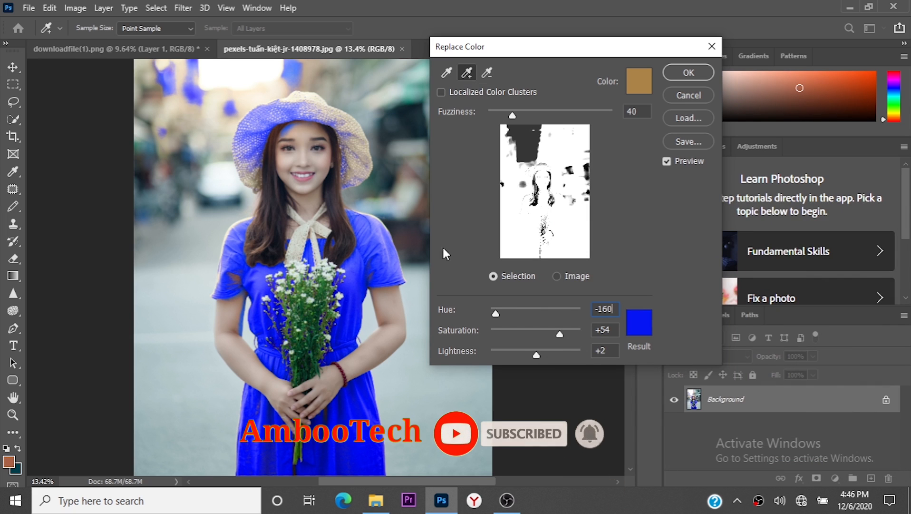
Step: Add the remaining unreplaced sleeve patch to the color selection and reduce the saturation of the blue
click(239, 280)
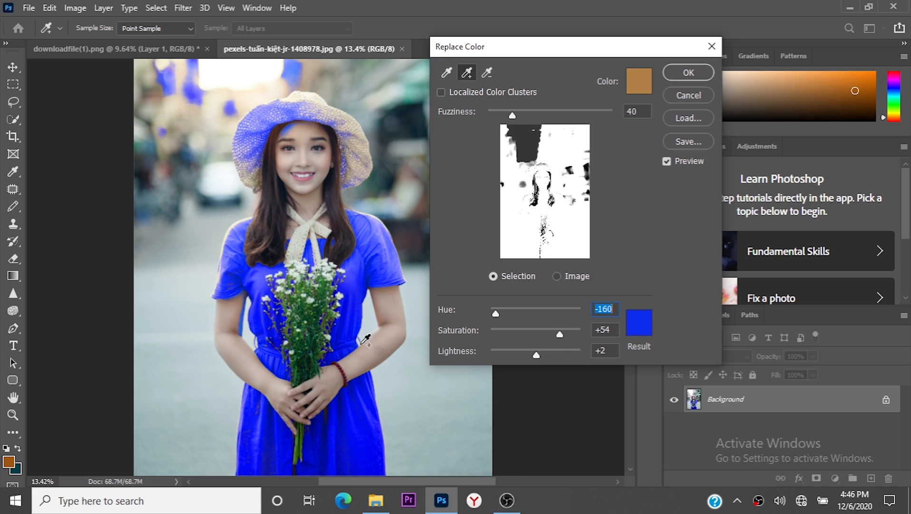
drag(561, 334, 535, 357)
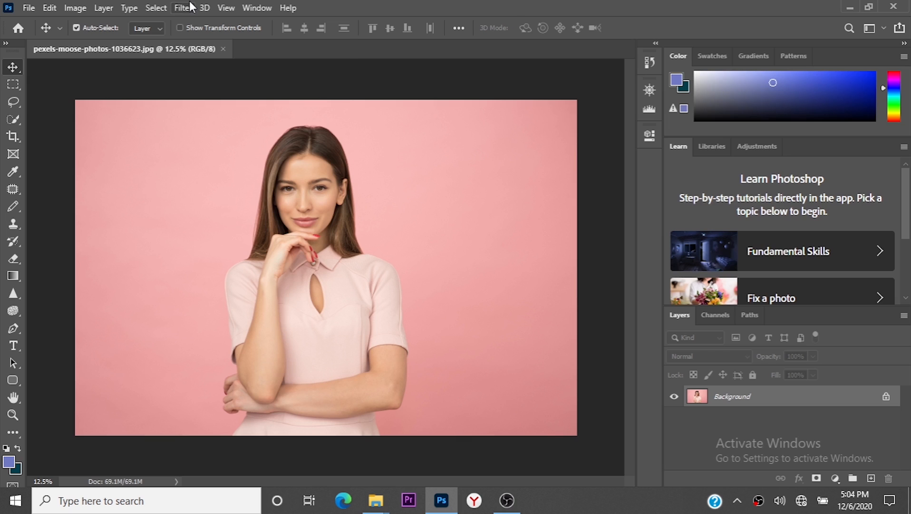
Step: Open the pink-background portrait in the Liquify filter and narrow the face by pulling its cheek edge inward with the Face tool
click(191, 7)
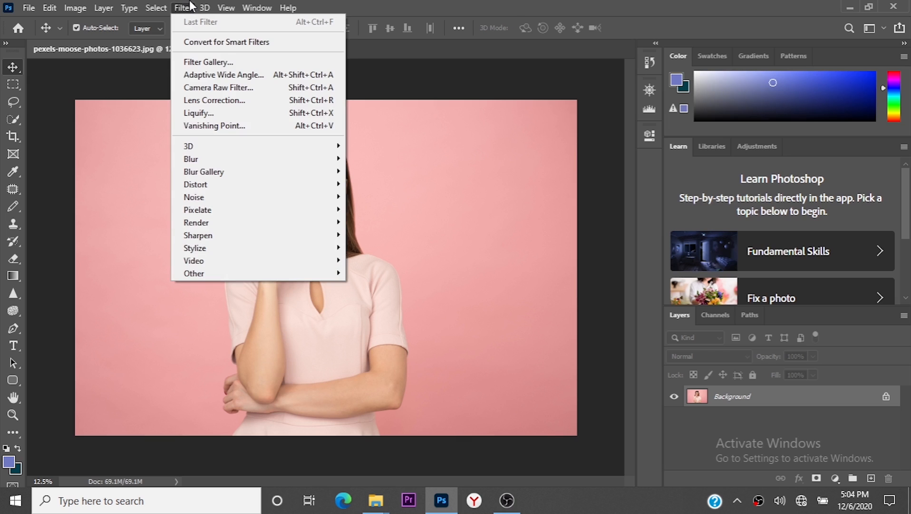
click(228, 116)
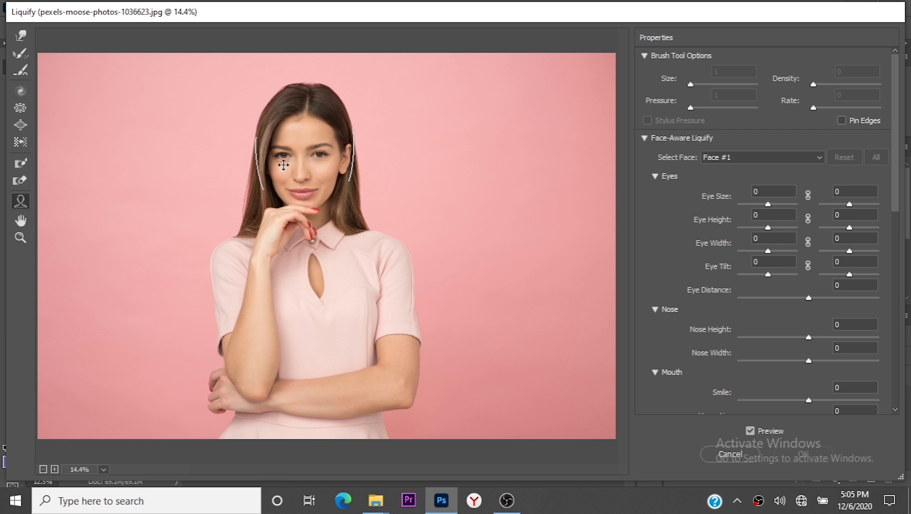
click(55, 469)
click(55, 469)
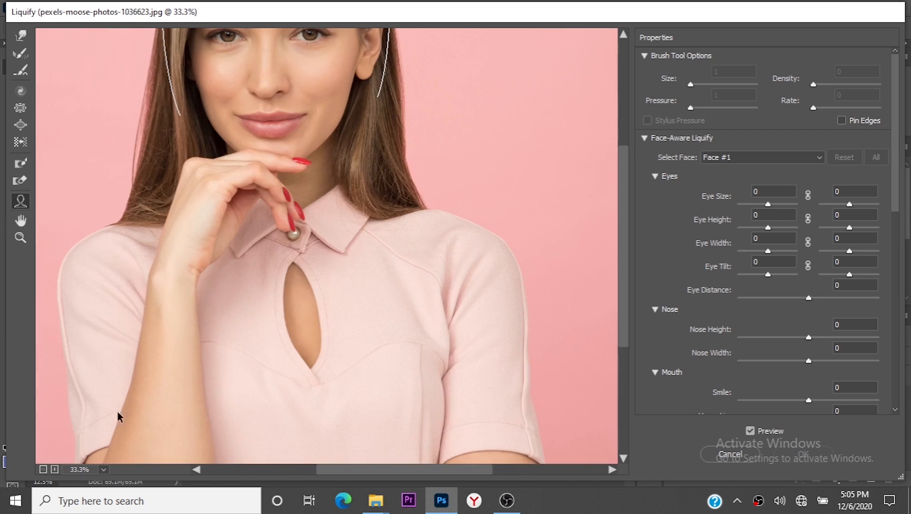
scroll(356, 305, up, 5)
scroll(356, 305, up, 4)
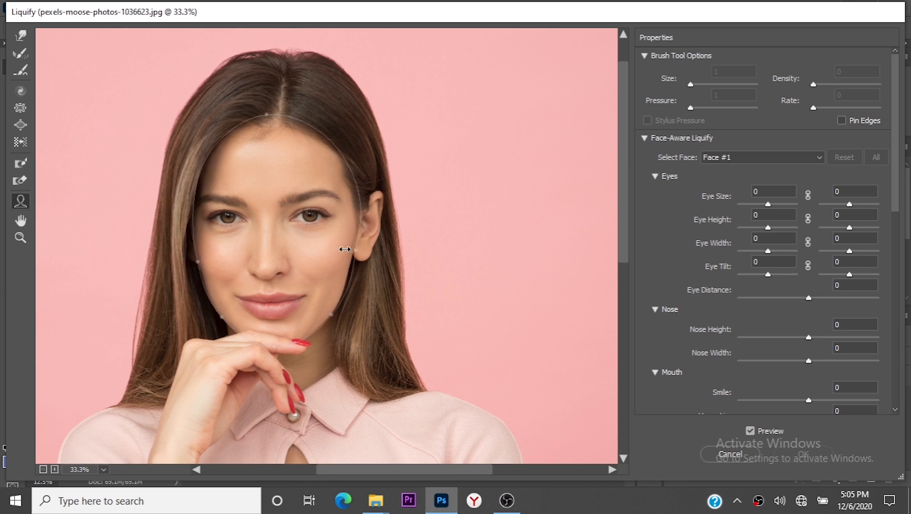
drag(374, 252, 342, 248)
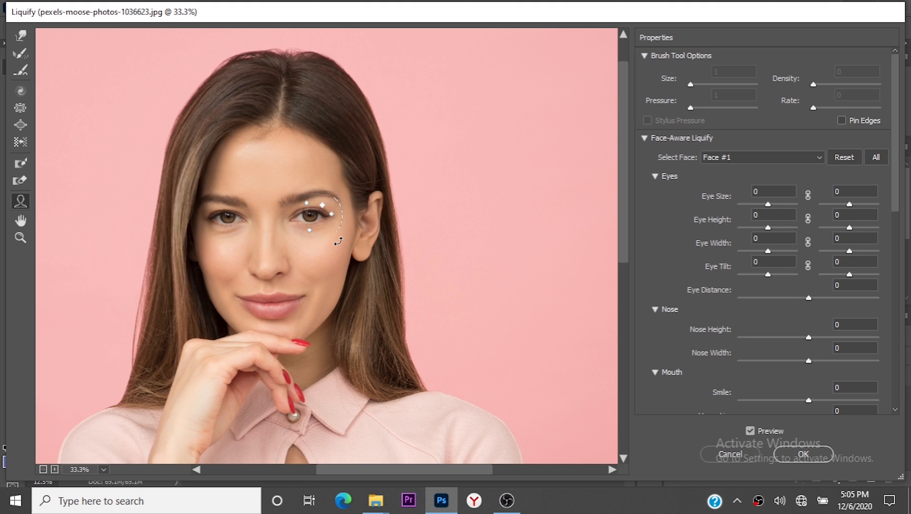
Step: Reshape the portrait with the Face tool, setting the nose height to -100 and the size of the right-hand eye to -8
mouse_move(279, 310)
drag(273, 318, 265, 297)
mouse_move(261, 261)
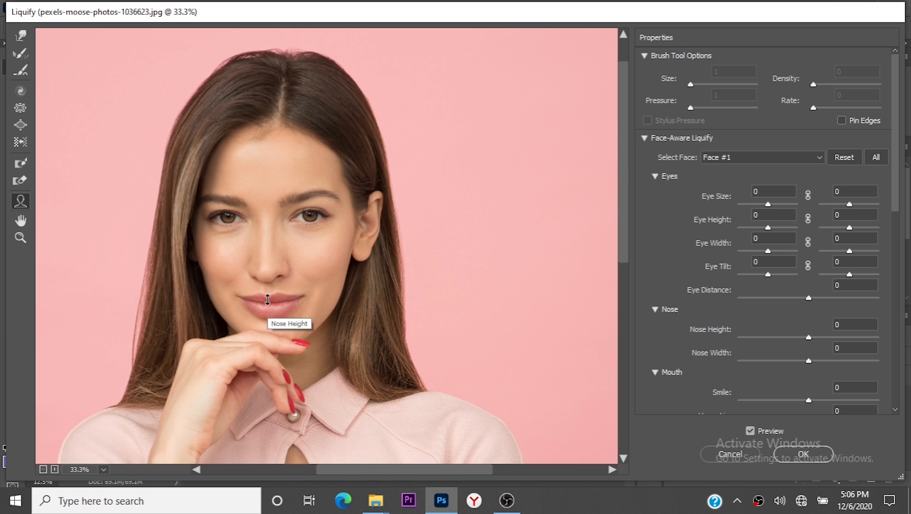
drag(267, 283, 270, 296)
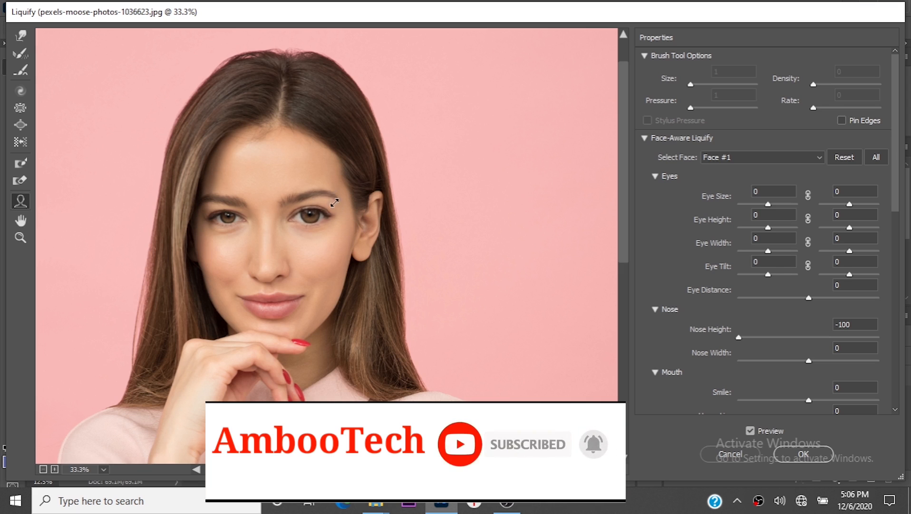
drag(326, 198, 322, 205)
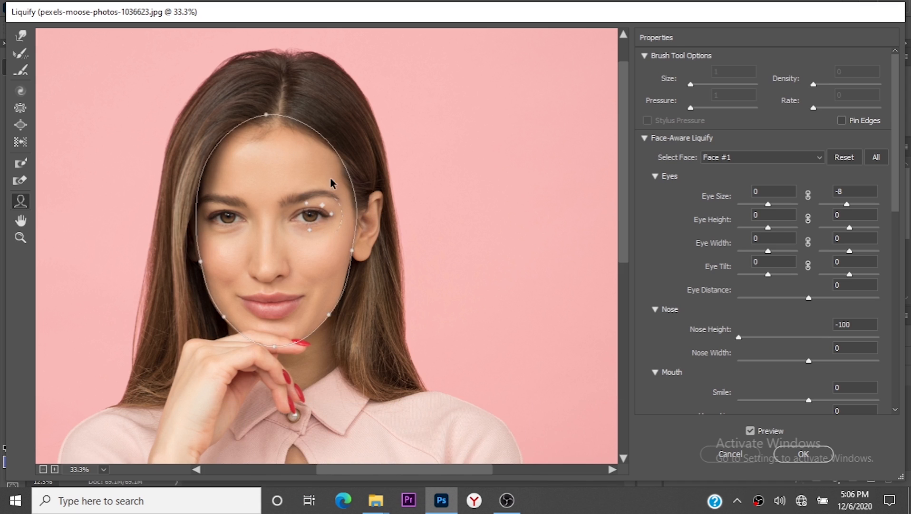
mouse_move(357, 249)
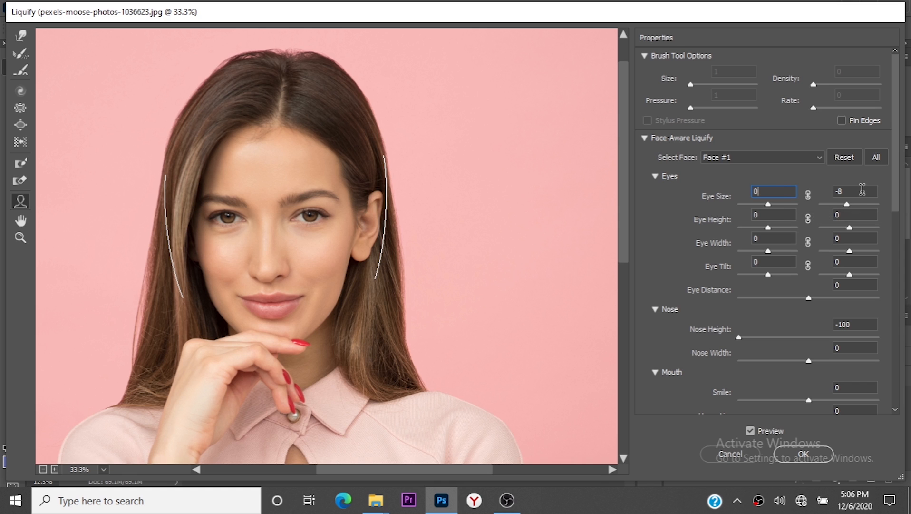
Step: Set the face's nose height to -22 and nose width to 23 in the Face-Aware Liquify settings
scroll(827, 200, down, 3)
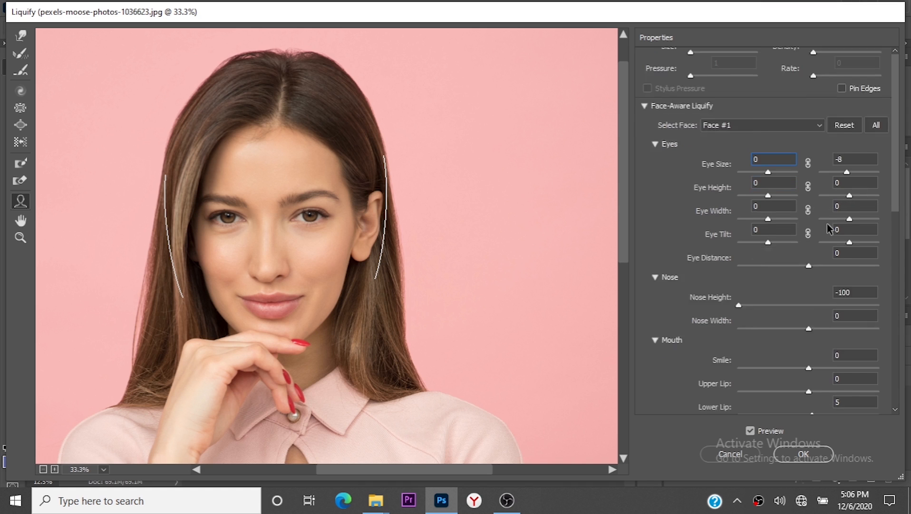
scroll(830, 229, down, 2)
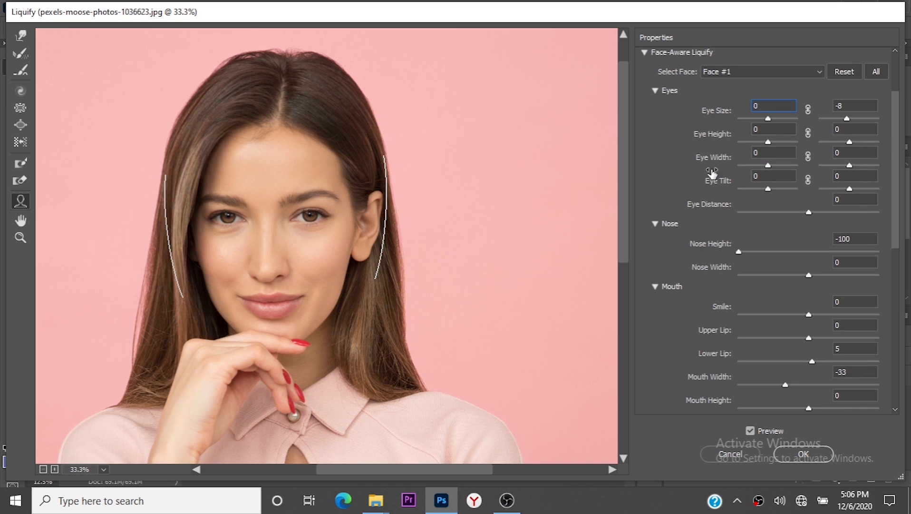
scroll(728, 255, down, 1)
scroll(728, 254, down, 3)
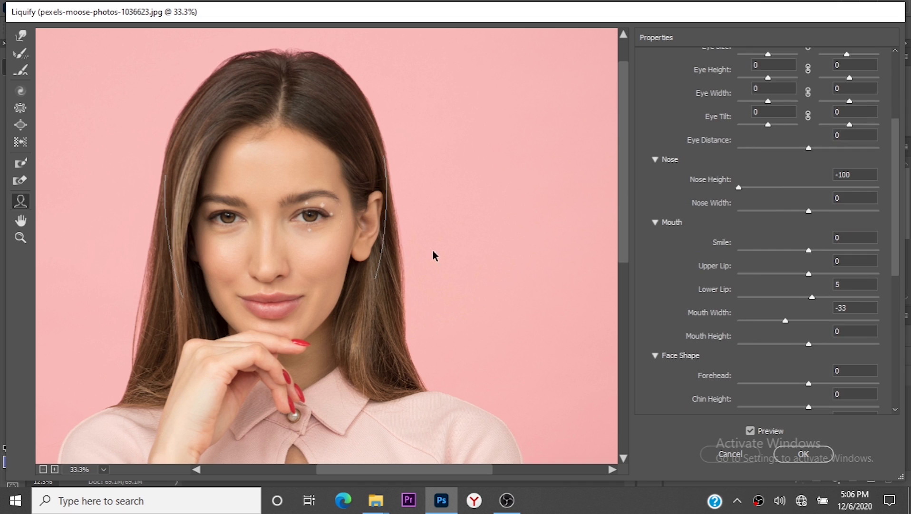
drag(741, 191, 793, 197)
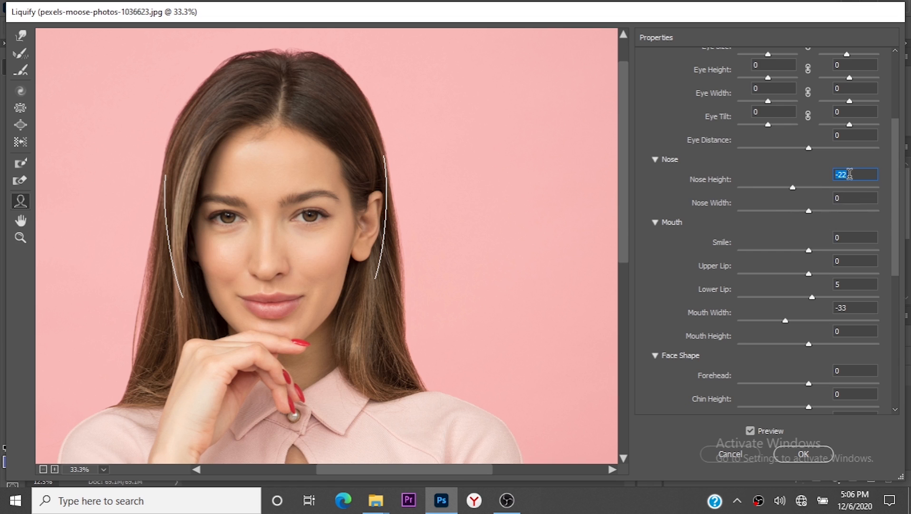
drag(810, 212, 828, 220)
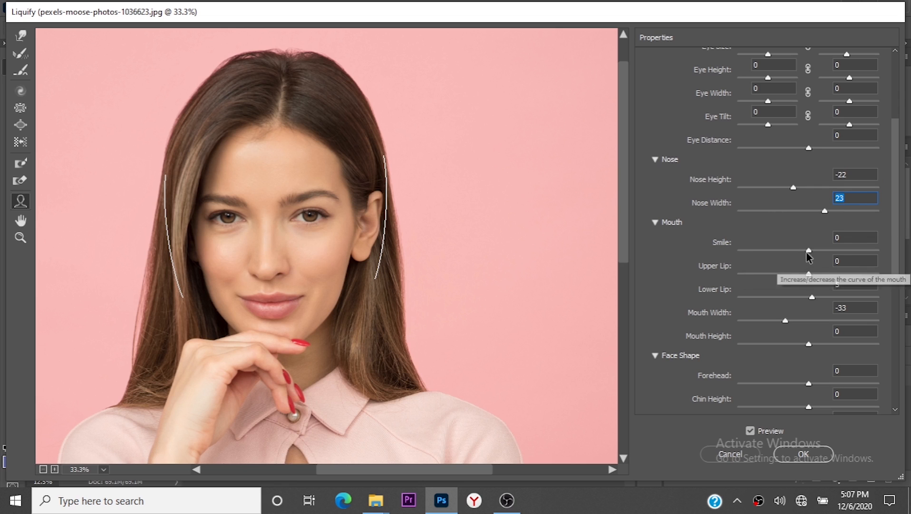
Step: Set the smile to 13 and the upper lip to -19, and nudge the nose's height handle slightly upward
mouse_move(807, 253)
mouse_down()
mouse_move(783, 254)
mouse_move(830, 261)
mouse_move(808, 263)
mouse_move(819, 260)
mouse_up()
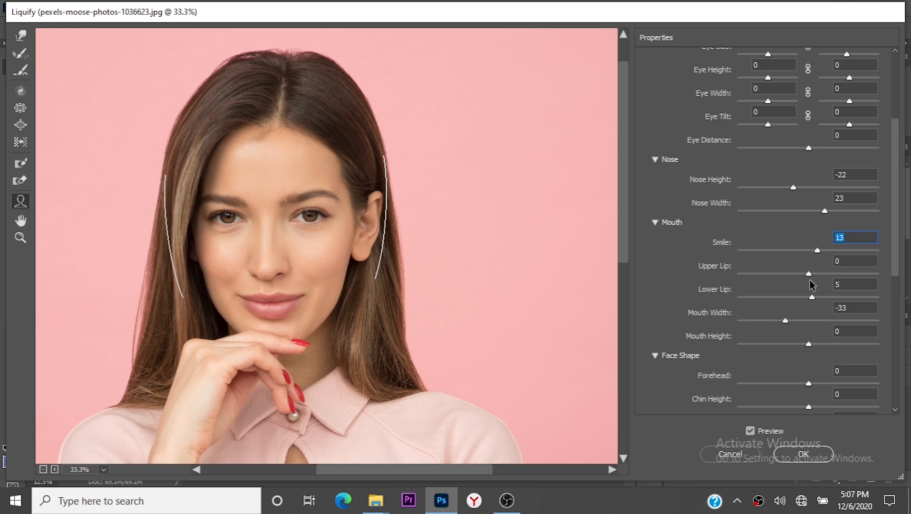
mouse_move(811, 277)
mouse_down()
mouse_move(781, 273)
mouse_move(856, 276)
mouse_move(785, 278)
mouse_move(797, 279)
mouse_up()
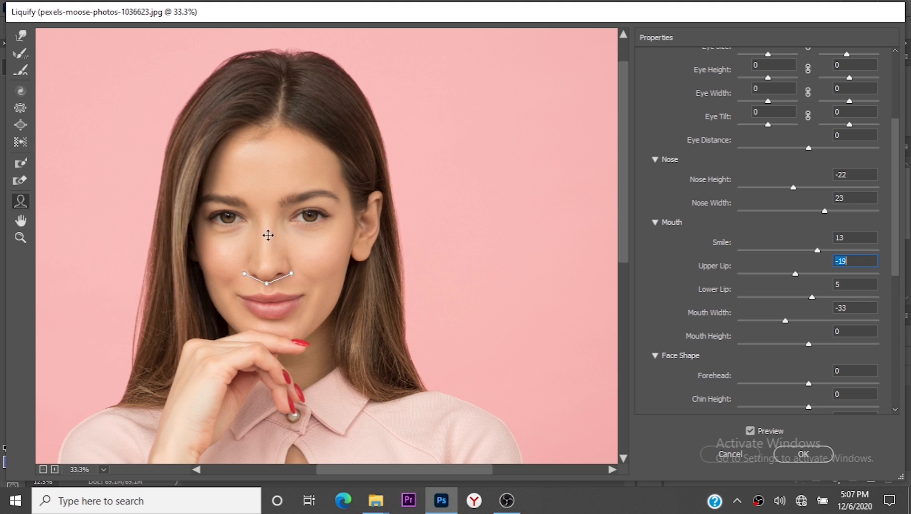
mouse_move(269, 284)
mouse_down()
mouse_move(270, 292)
mouse_move(272, 281)
mouse_up()
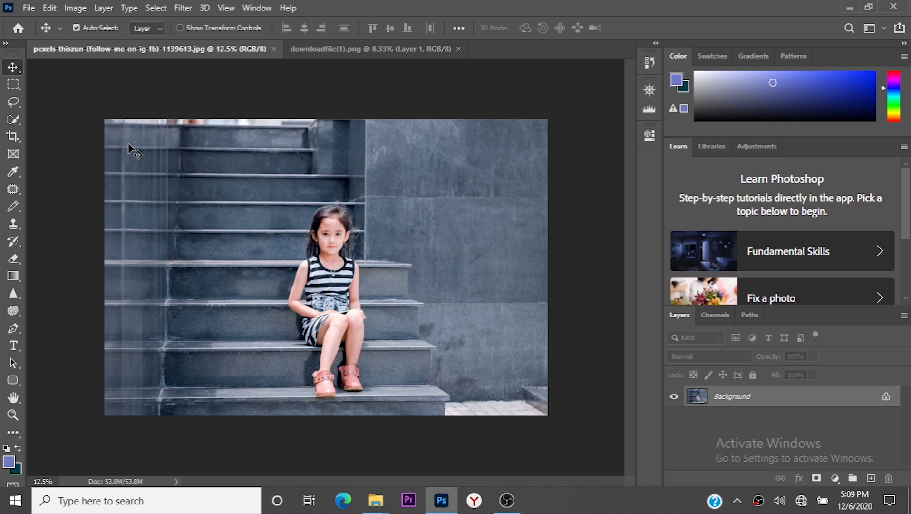
Step: Select the girl sitting on the stairs by drawing a loose freehand outline around her with the Lasso tool
click(20, 100)
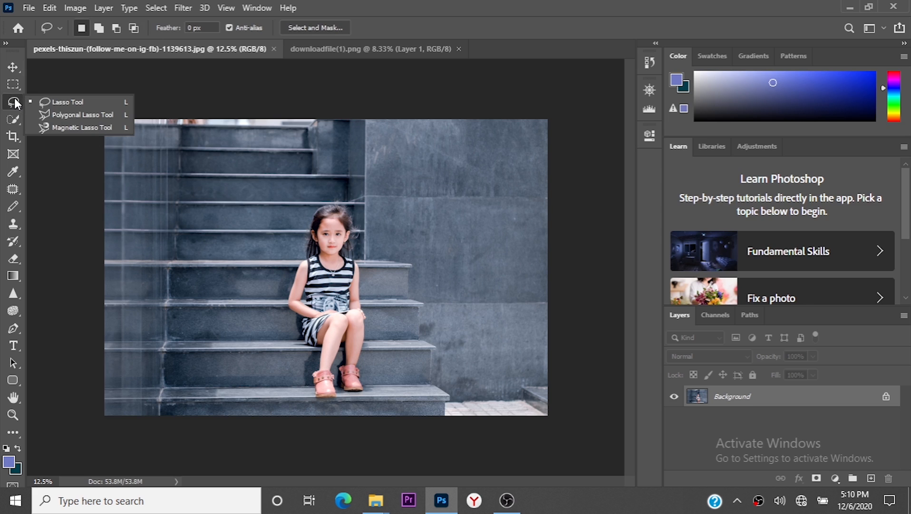
click(89, 82)
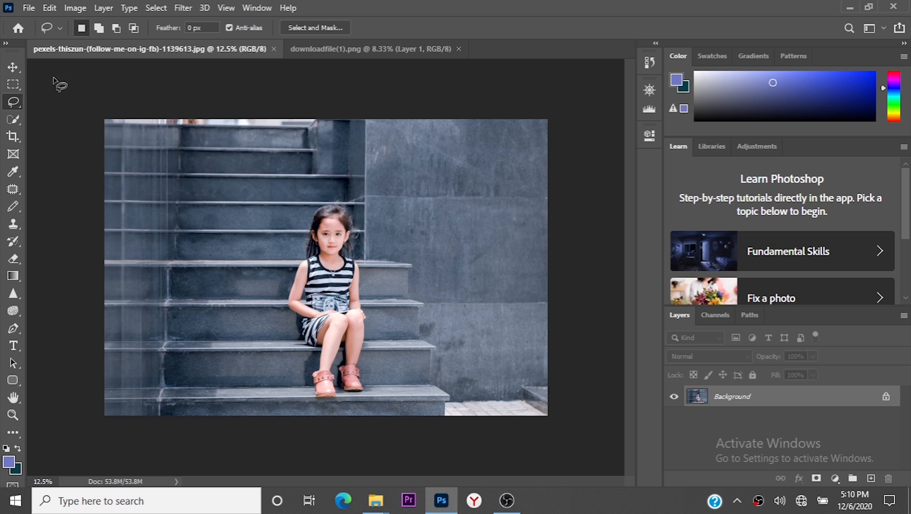
click(18, 99)
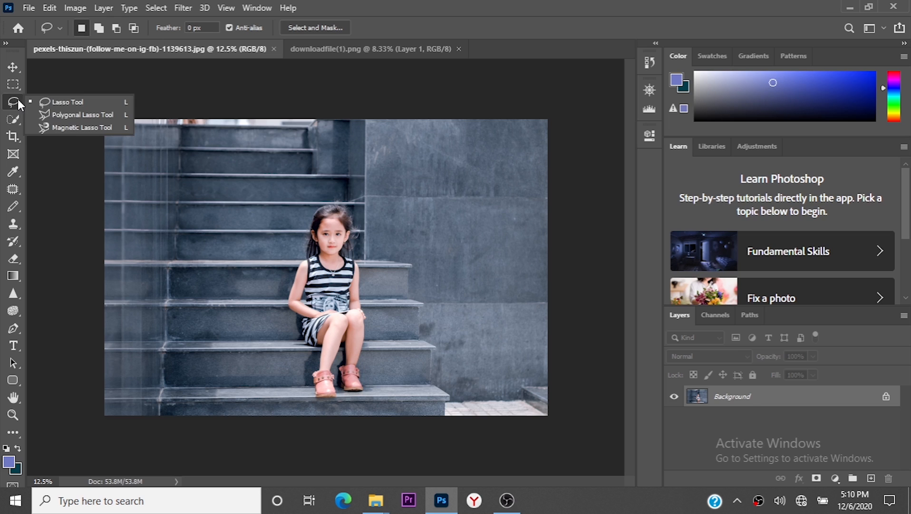
click(45, 102)
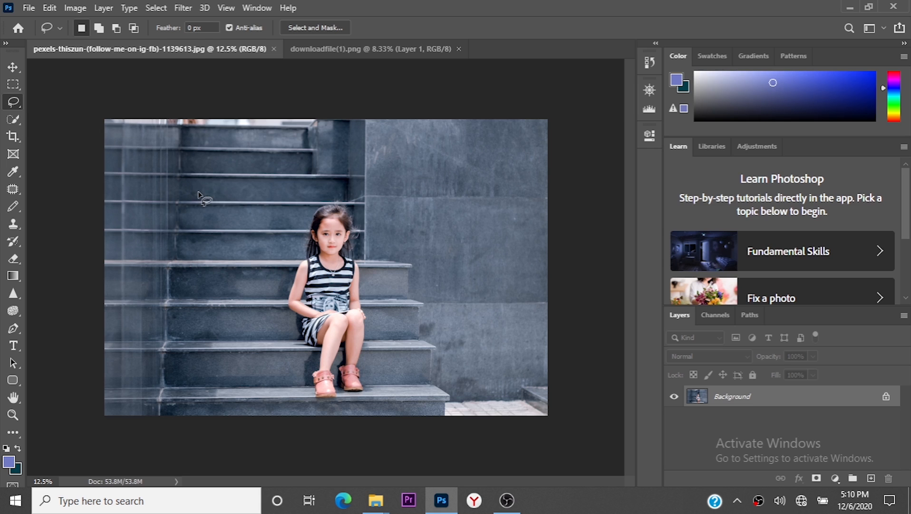
scroll(198, 196, up, 4)
scroll(223, 202, up, 3)
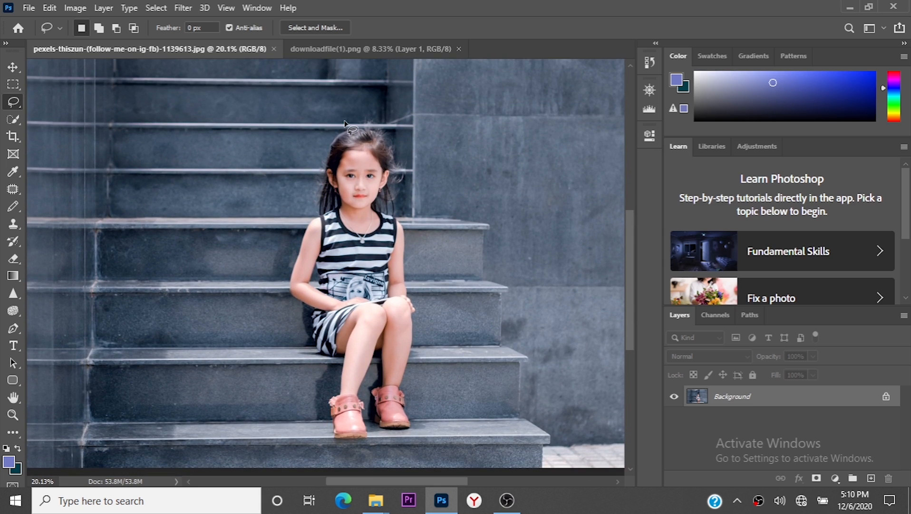
mouse_move(344, 123)
mouse_down()
mouse_move(302, 204)
mouse_move(283, 291)
mouse_move(310, 352)
mouse_move(324, 445)
mouse_move(406, 442)
mouse_move(416, 423)
mouse_move(417, 337)
mouse_up()
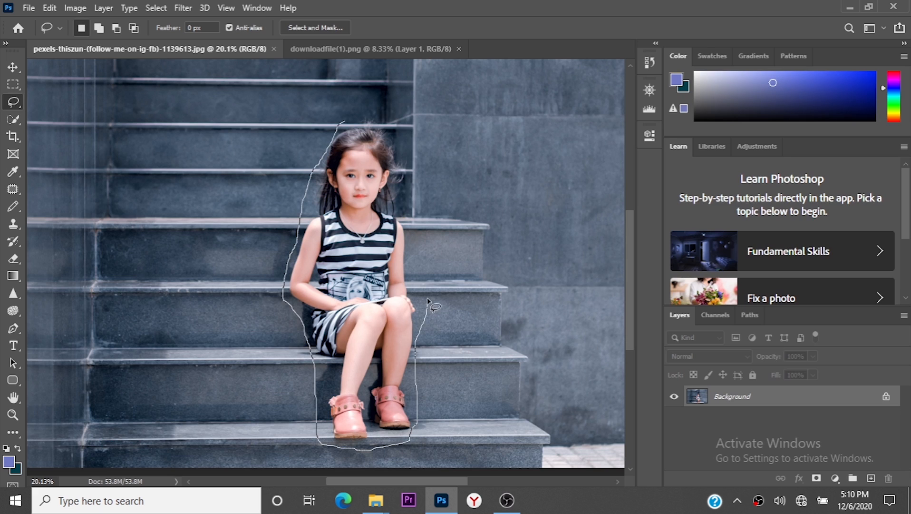
mouse_move(424, 238)
mouse_down()
mouse_move(414, 154)
mouse_move(390, 128)
mouse_move(349, 118)
mouse_move(343, 127)
mouse_up()
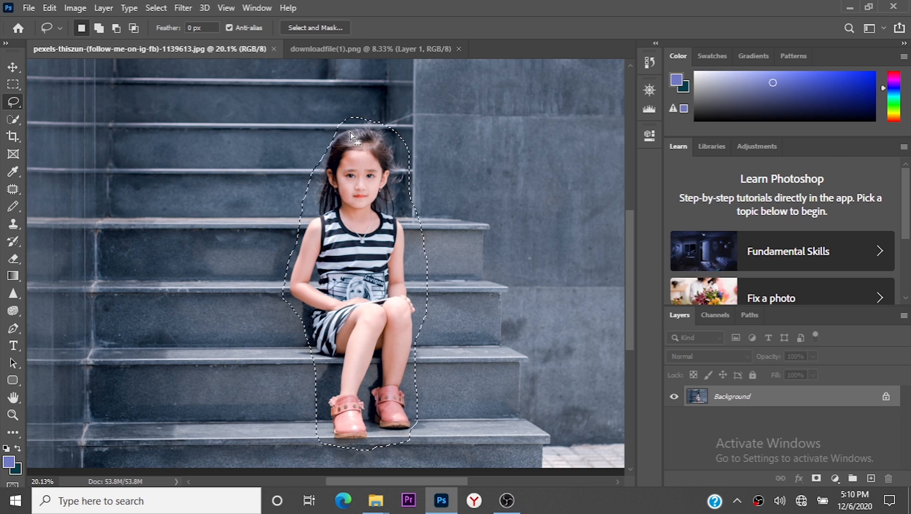
Step: Remove the girl by filling the selection with Content-Aware at 100% opacity in Normal mode, and clear the selection
right_click(373, 187)
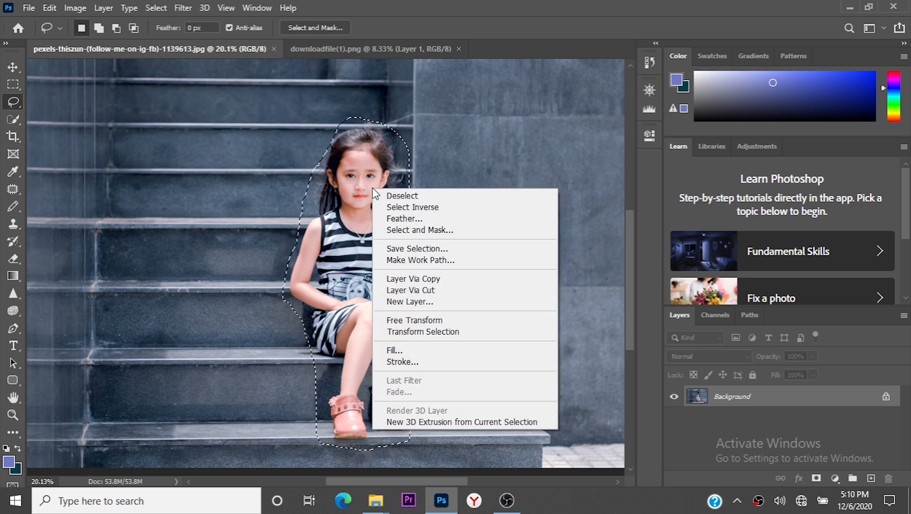
click(404, 349)
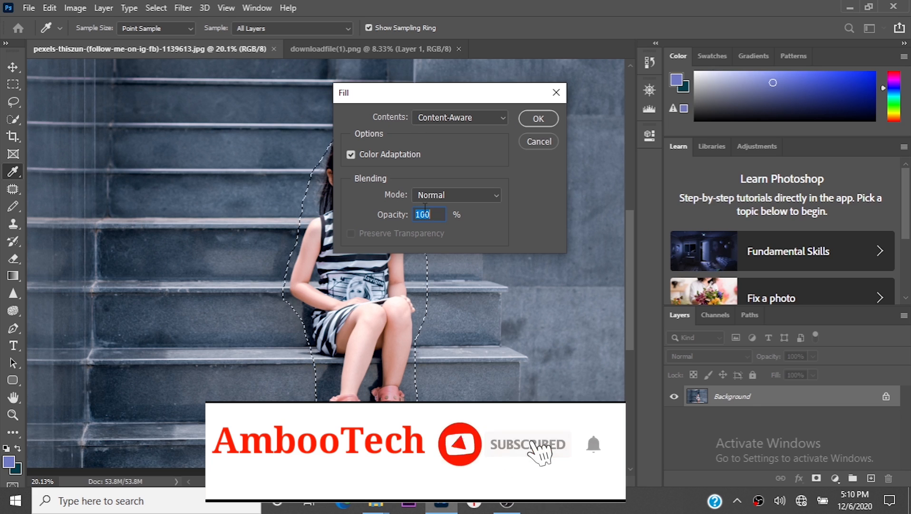
click(538, 118)
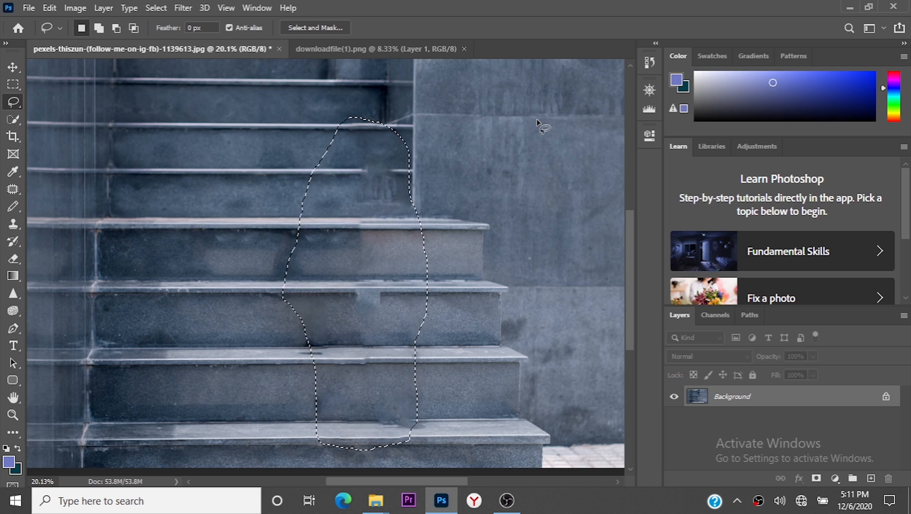
scroll(535, 122, down, 2)
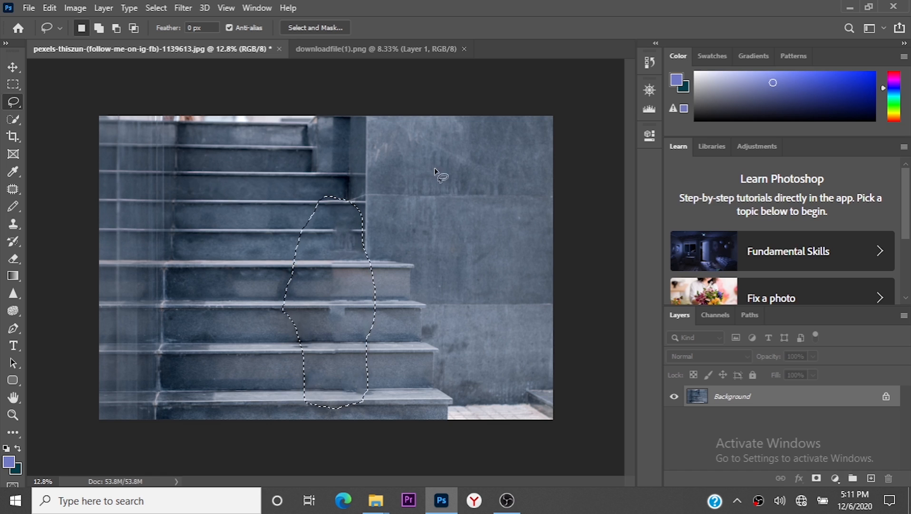
scroll(363, 292, up, 8)
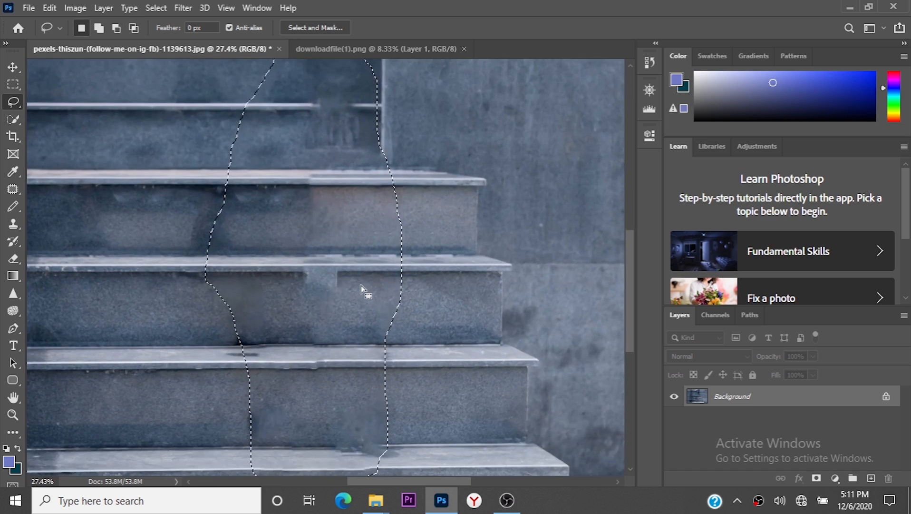
scroll(360, 282, up, 5)
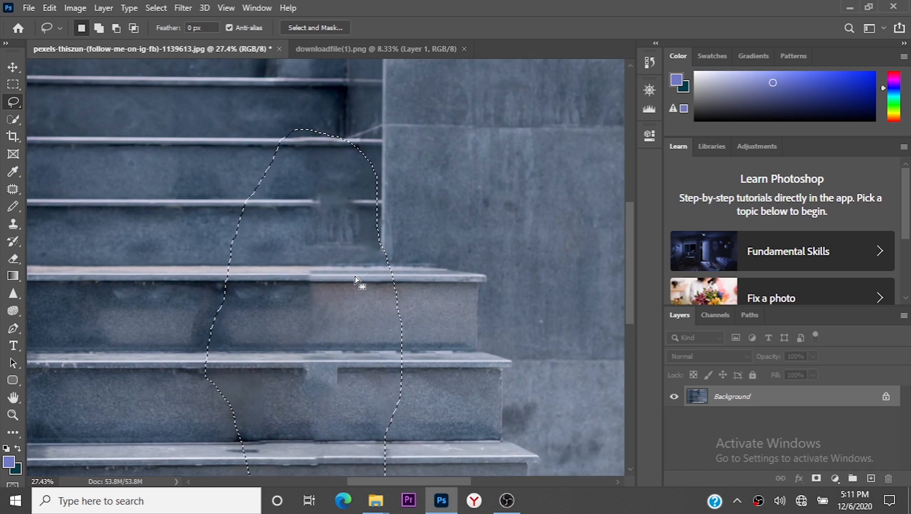
scroll(354, 276, down, 8)
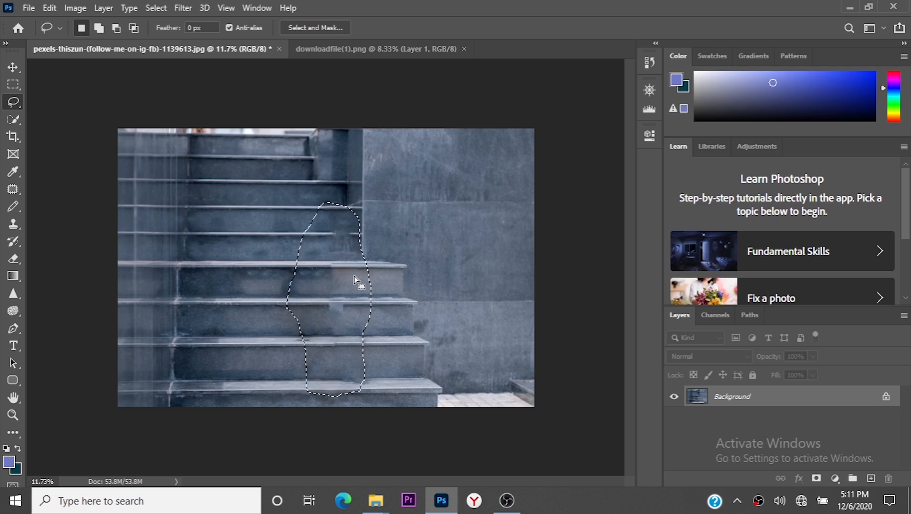
click(446, 240)
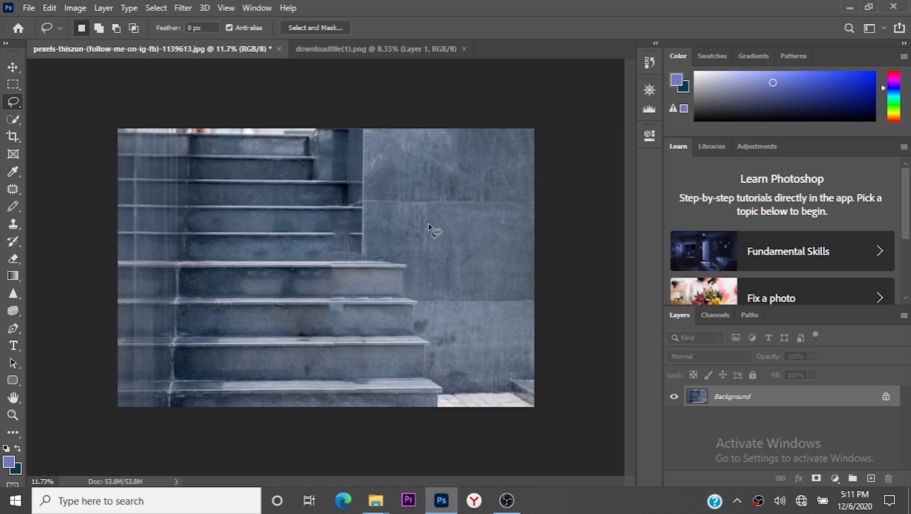
Step: Switch to downloadfile(1).png and draw a loose Lasso selection around the woman in the blue floral dress
click(356, 44)
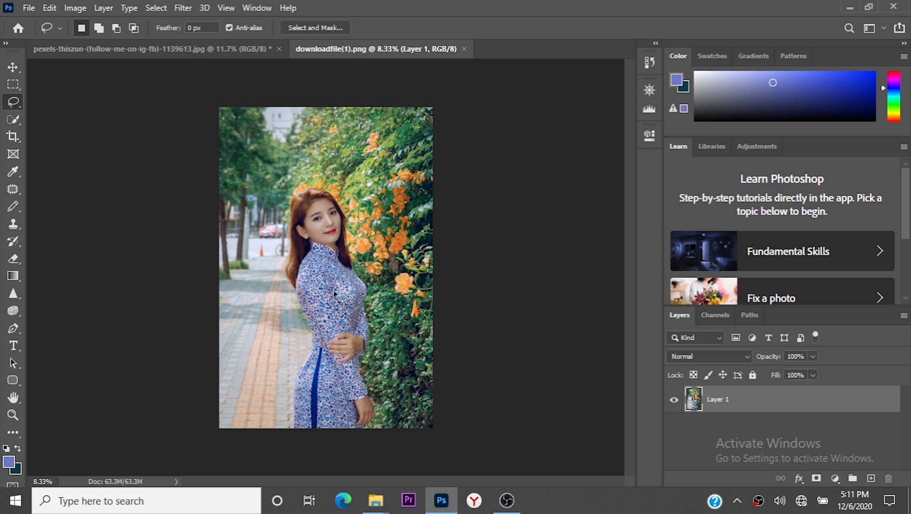
scroll(340, 301, up, 2)
scroll(340, 298, down, 3)
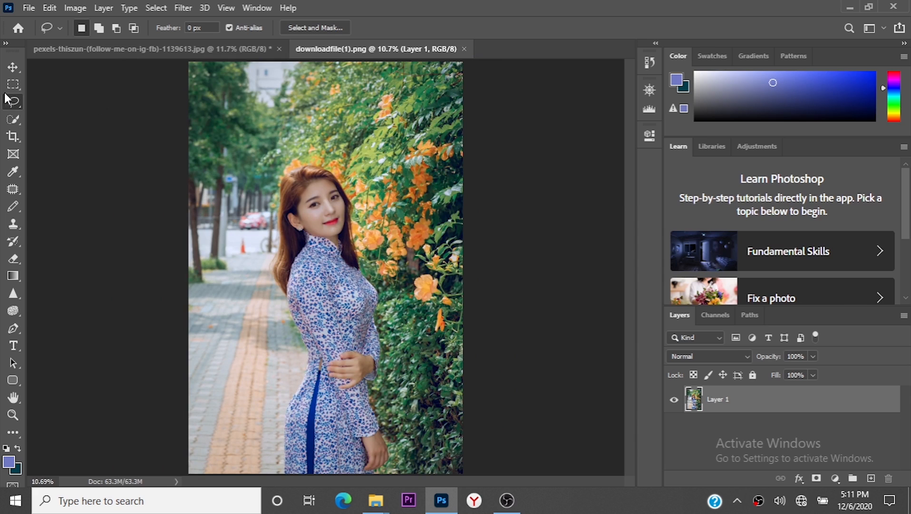
right_click(14, 105)
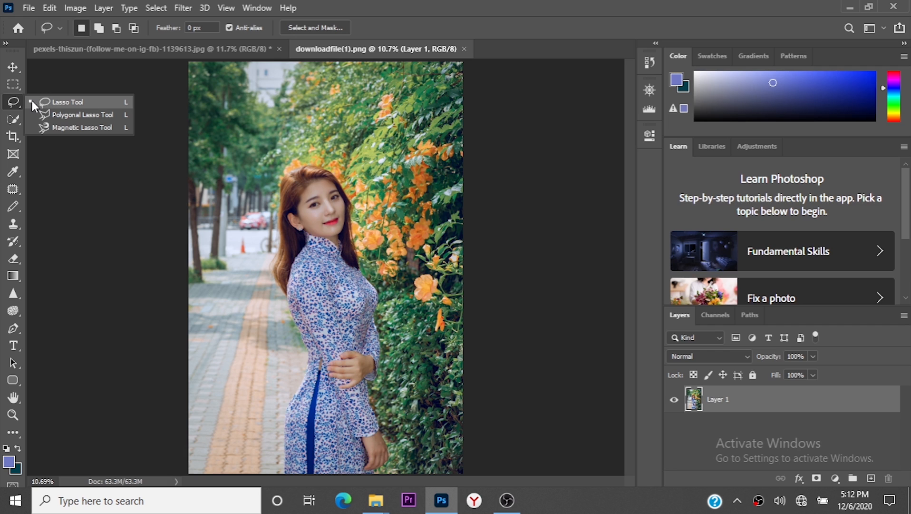
click(32, 100)
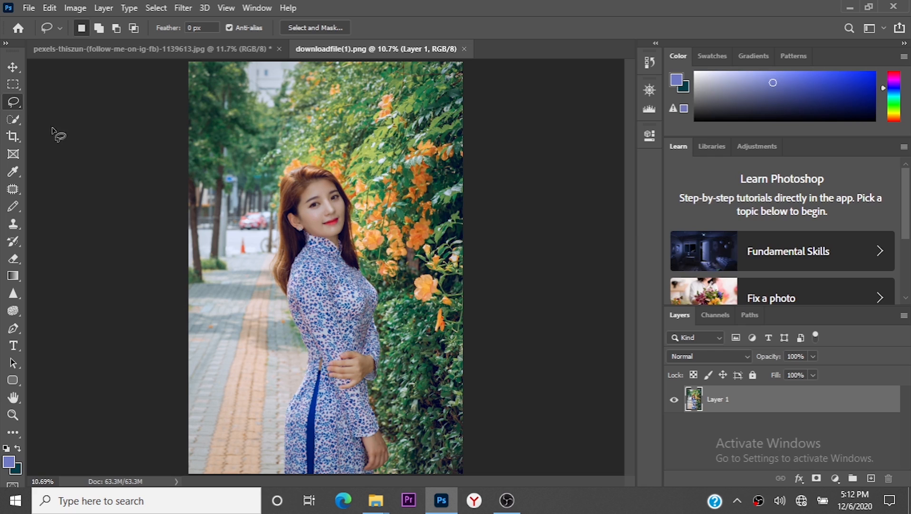
right_click(15, 101)
click(33, 102)
mouse_move(281, 150)
mouse_down()
mouse_move(266, 171)
mouse_move(267, 206)
mouse_up()
mouse_move(267, 208)
mouse_down()
mouse_move(283, 354)
mouse_move(275, 468)
mouse_move(391, 484)
mouse_up()
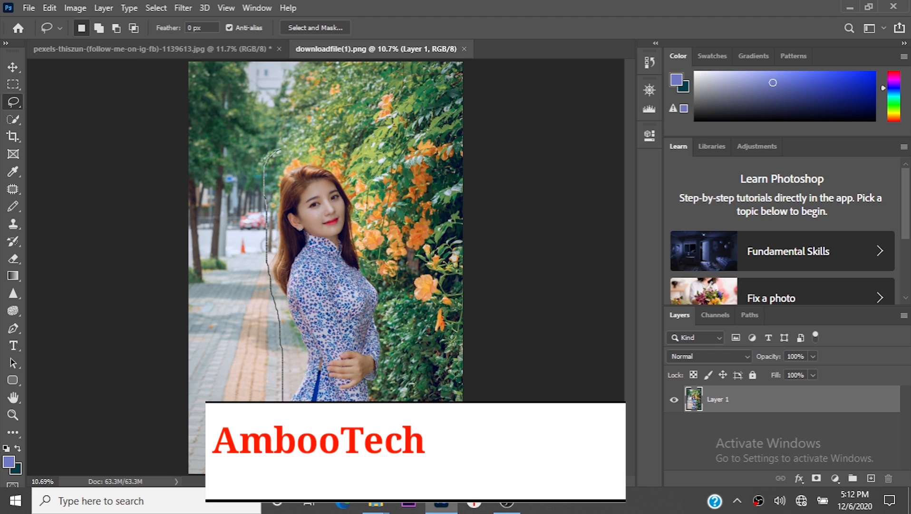
mouse_move(383, 428)
mouse_down()
mouse_move(399, 351)
mouse_move(394, 295)
mouse_move(356, 195)
mouse_move(387, 192)
mouse_move(336, 158)
mouse_move(301, 149)
mouse_move(283, 159)
mouse_up()
Step: Remove the woman by filling the selection with Content-Aware at 100% opacity in Normal mode, and clear the selection
right_click(294, 161)
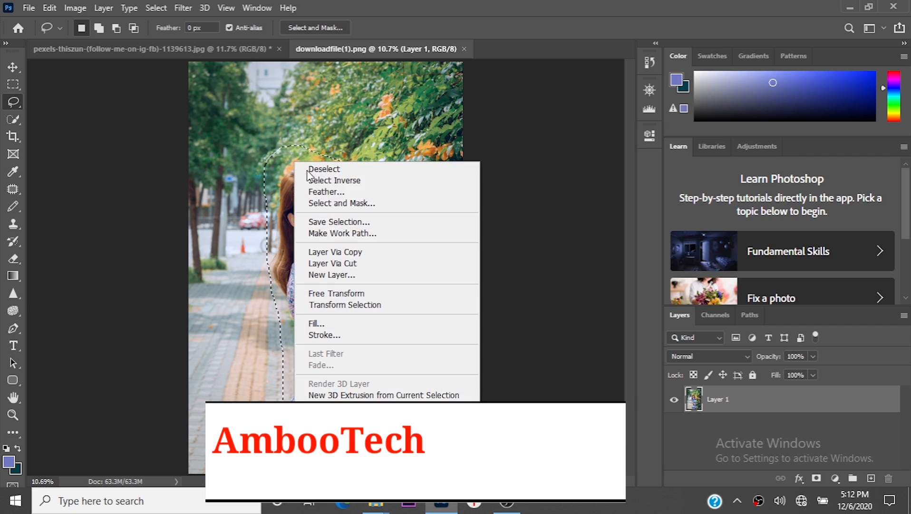
click(334, 324)
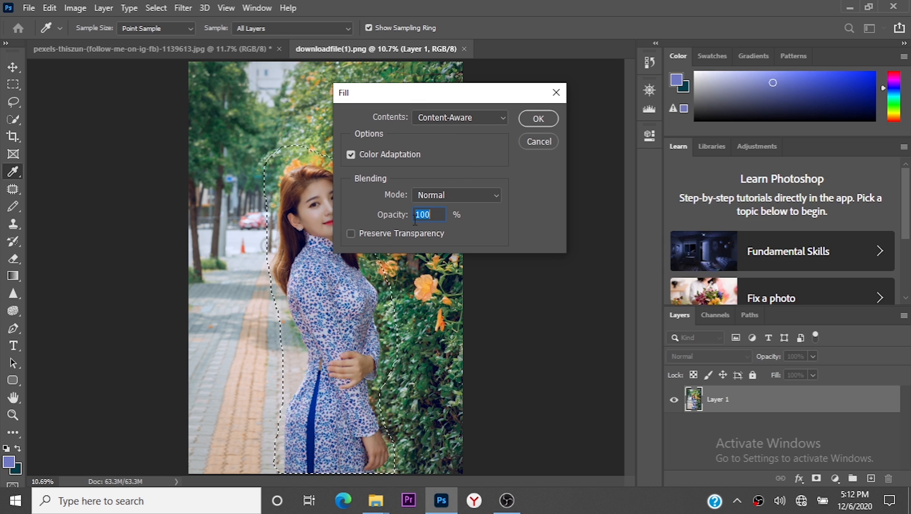
click(535, 121)
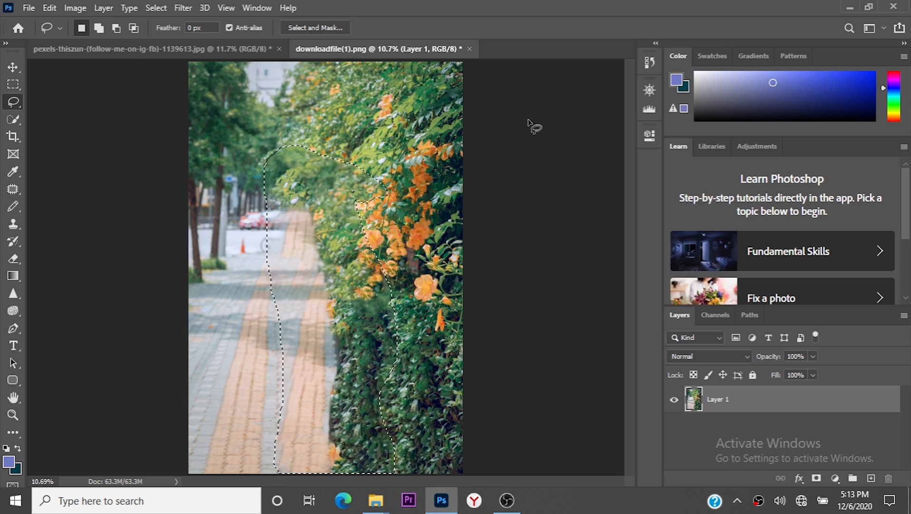
key(ctrl+d)
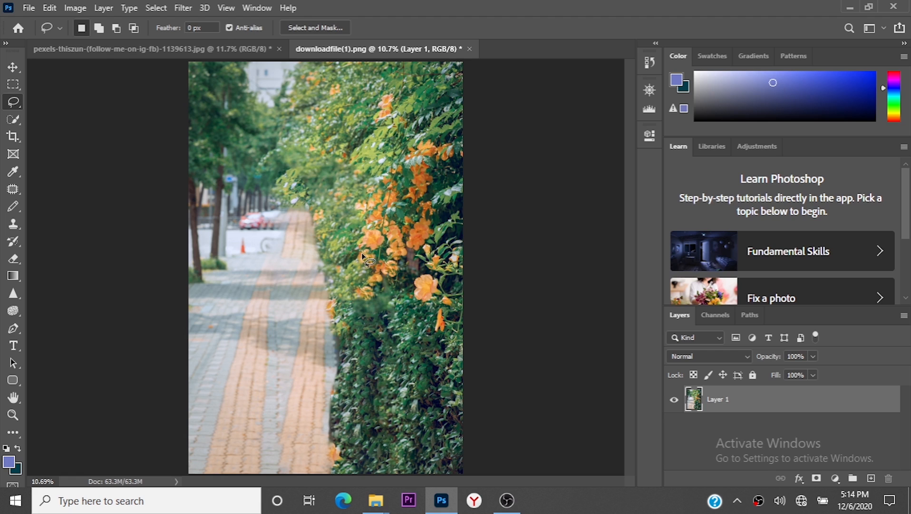
right_click(12, 106)
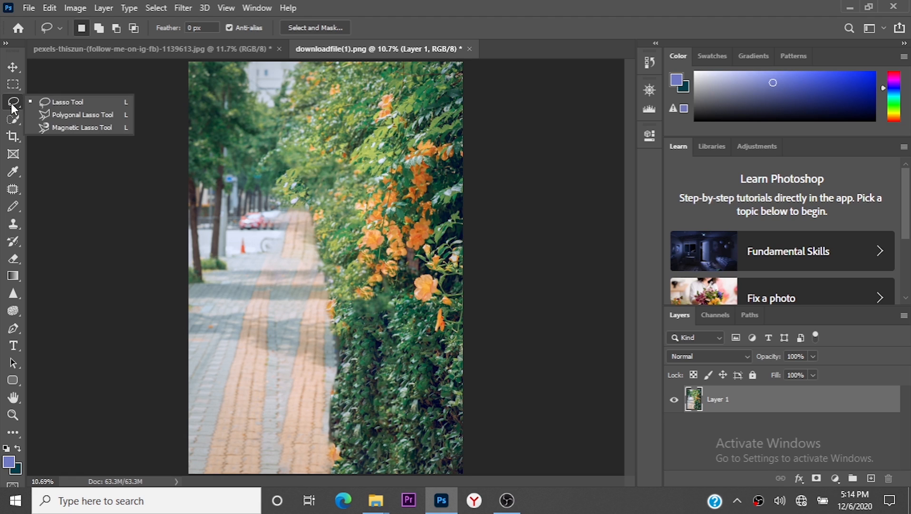
click(42, 105)
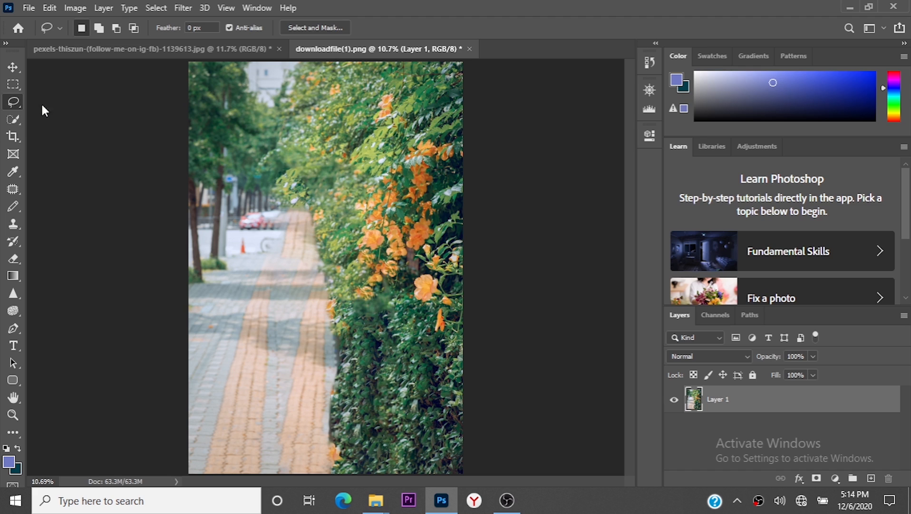